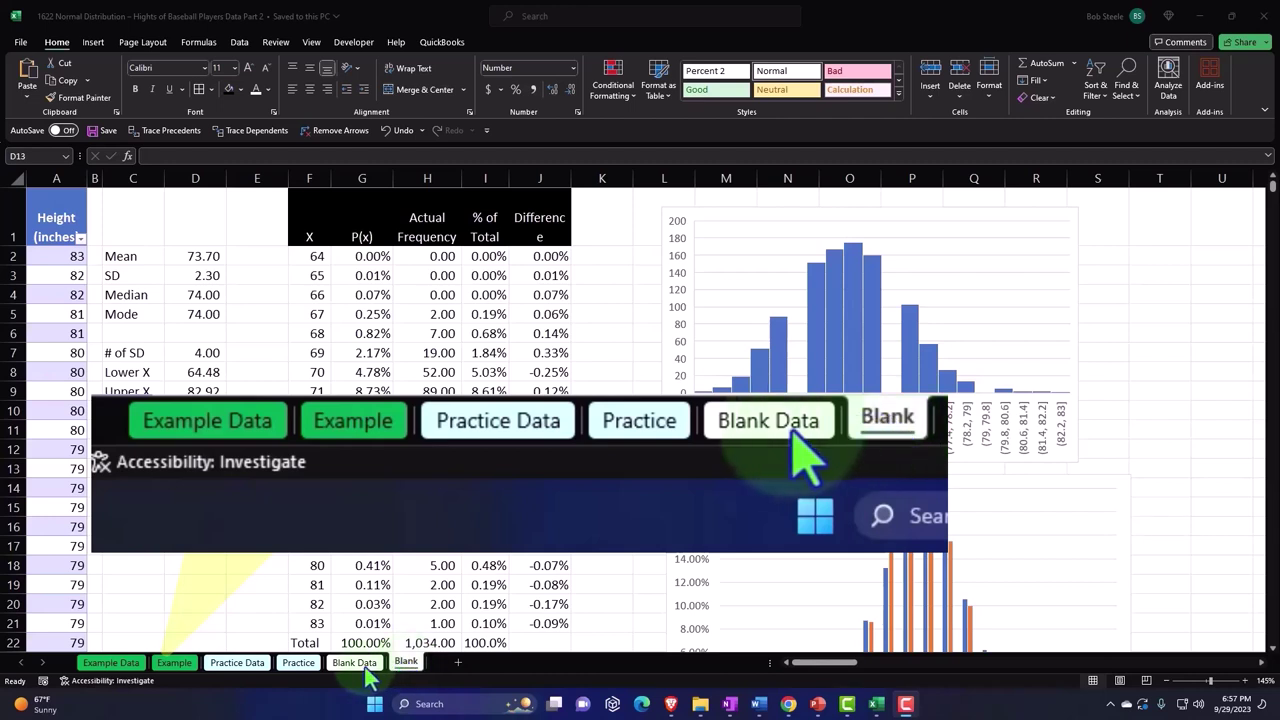
Check the player data, then review the Mean, SD, Median, Mode and Upper X values
click(362, 666)
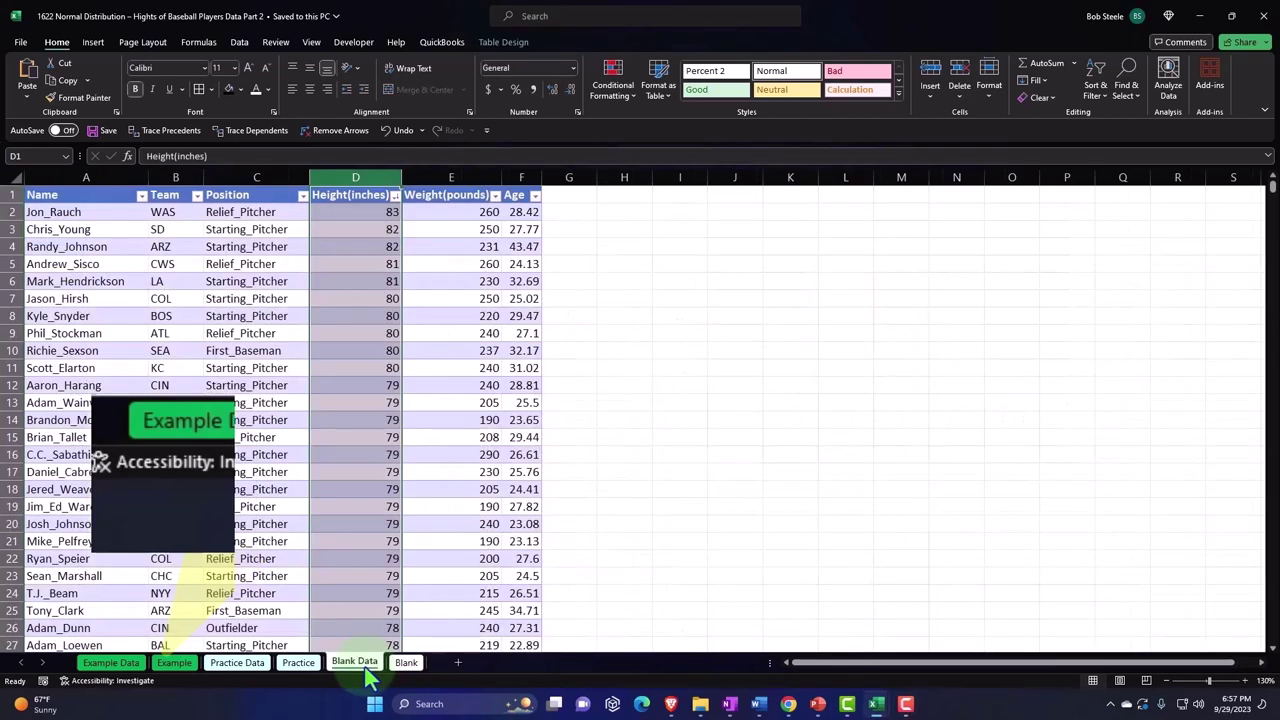
click(256, 316)
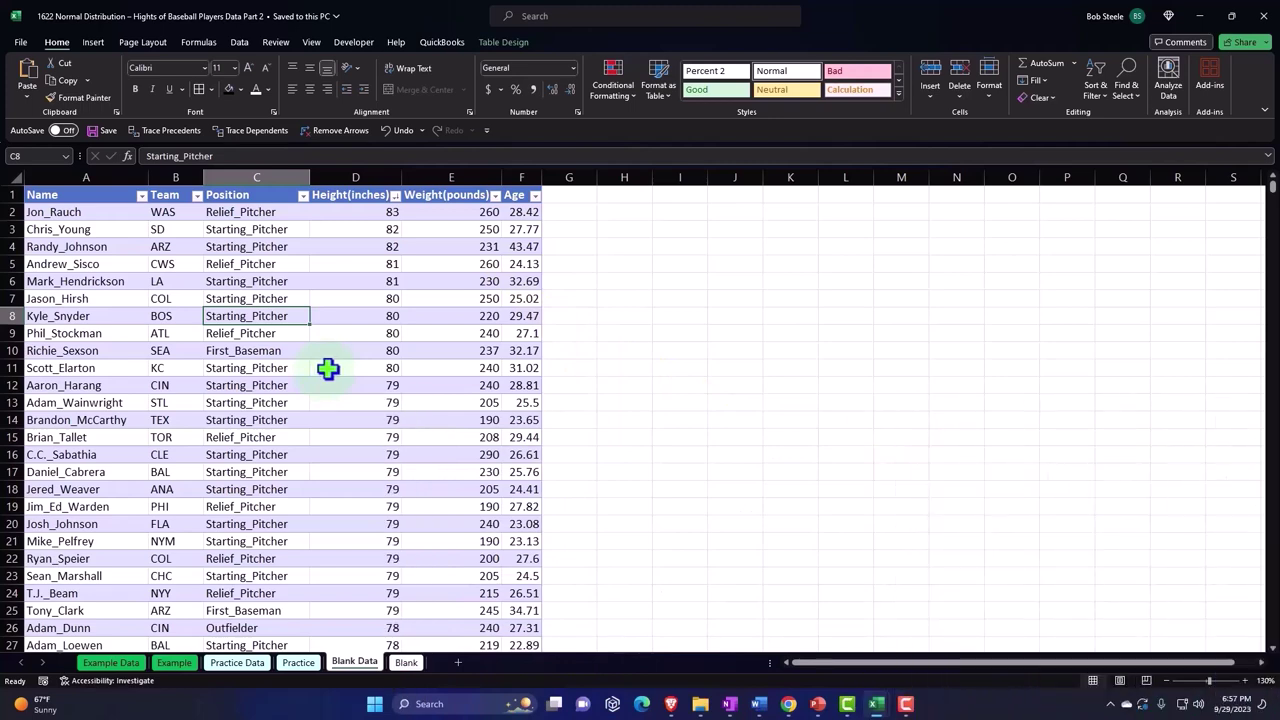
click(406, 664)
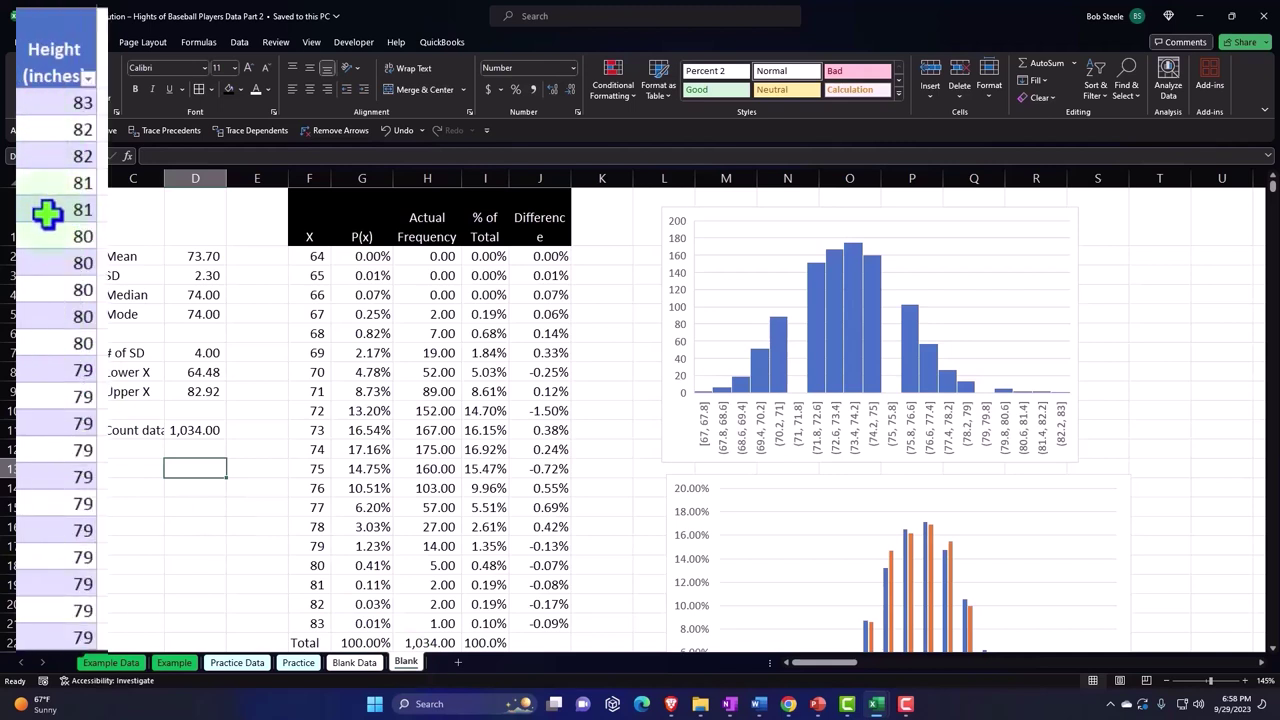
click(120, 258)
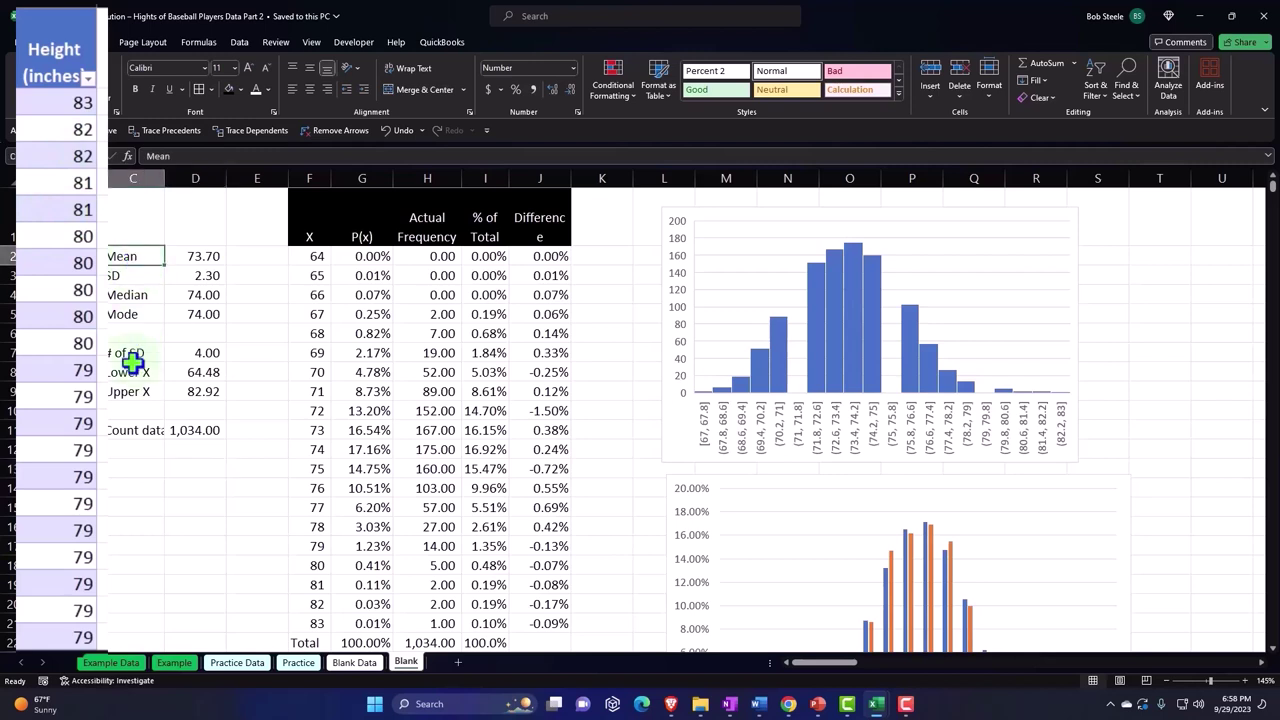
key(Right)
key(Down)
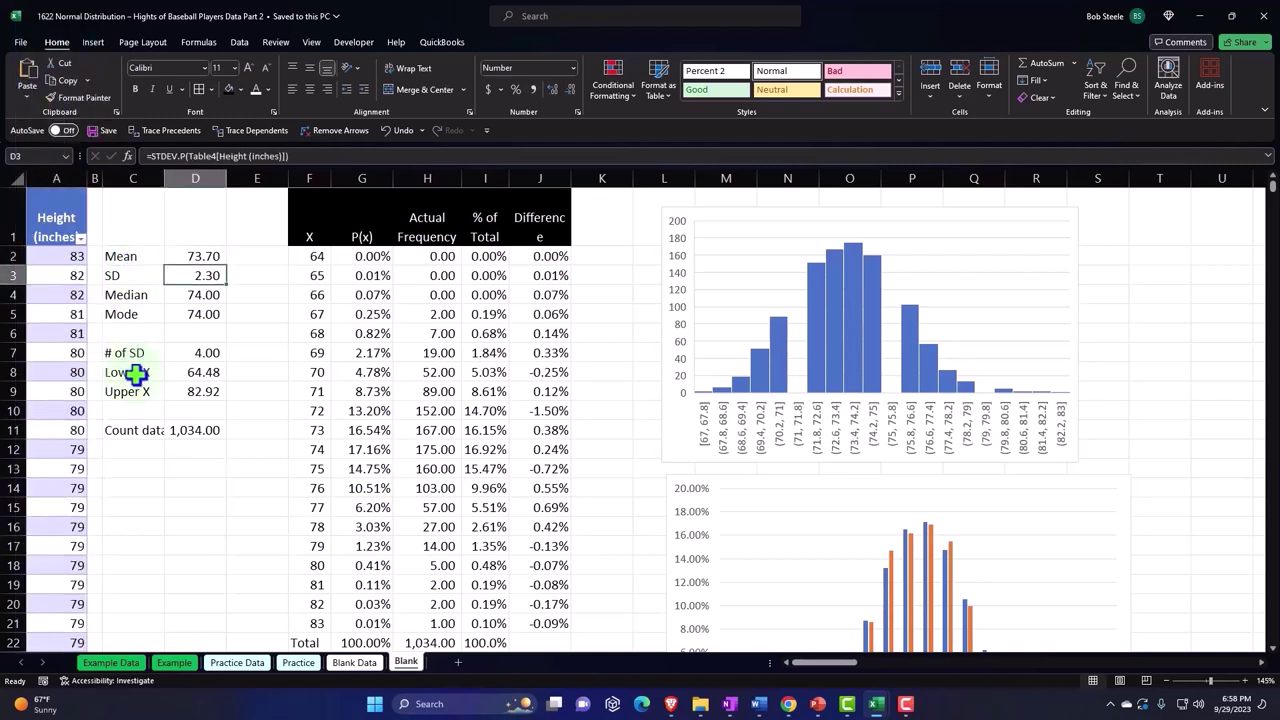
key(Down)
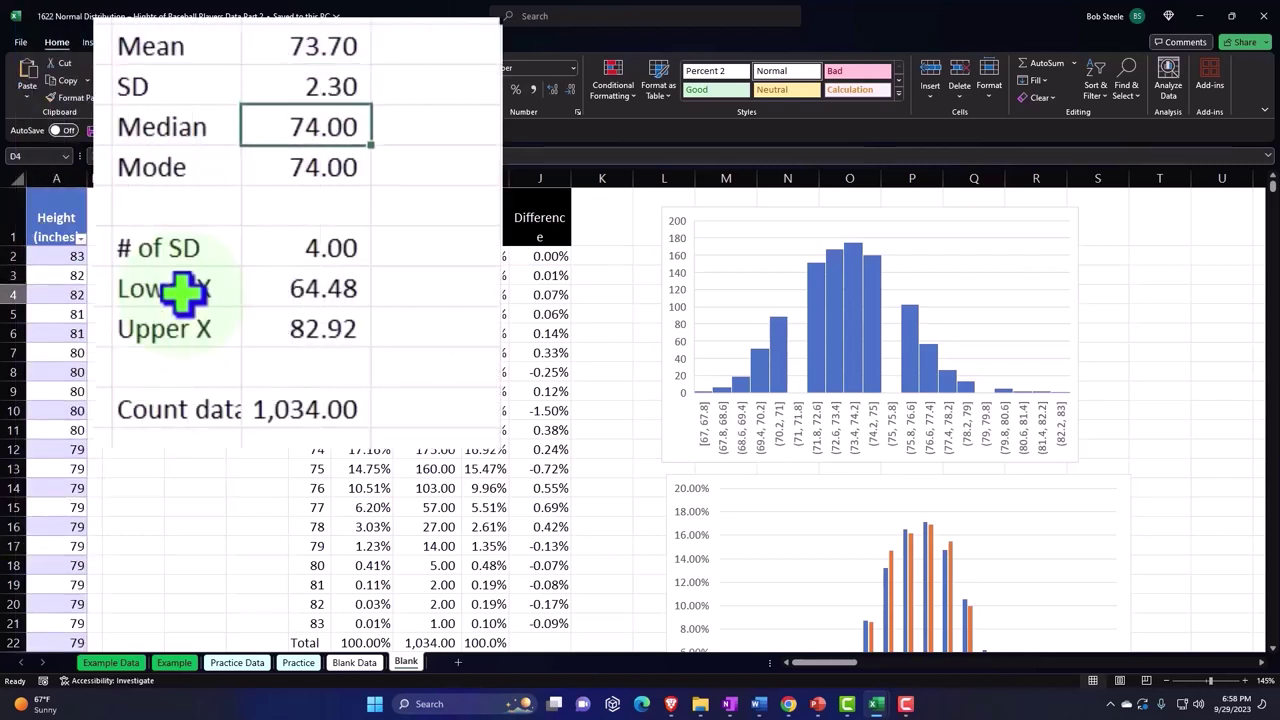
key(Down)
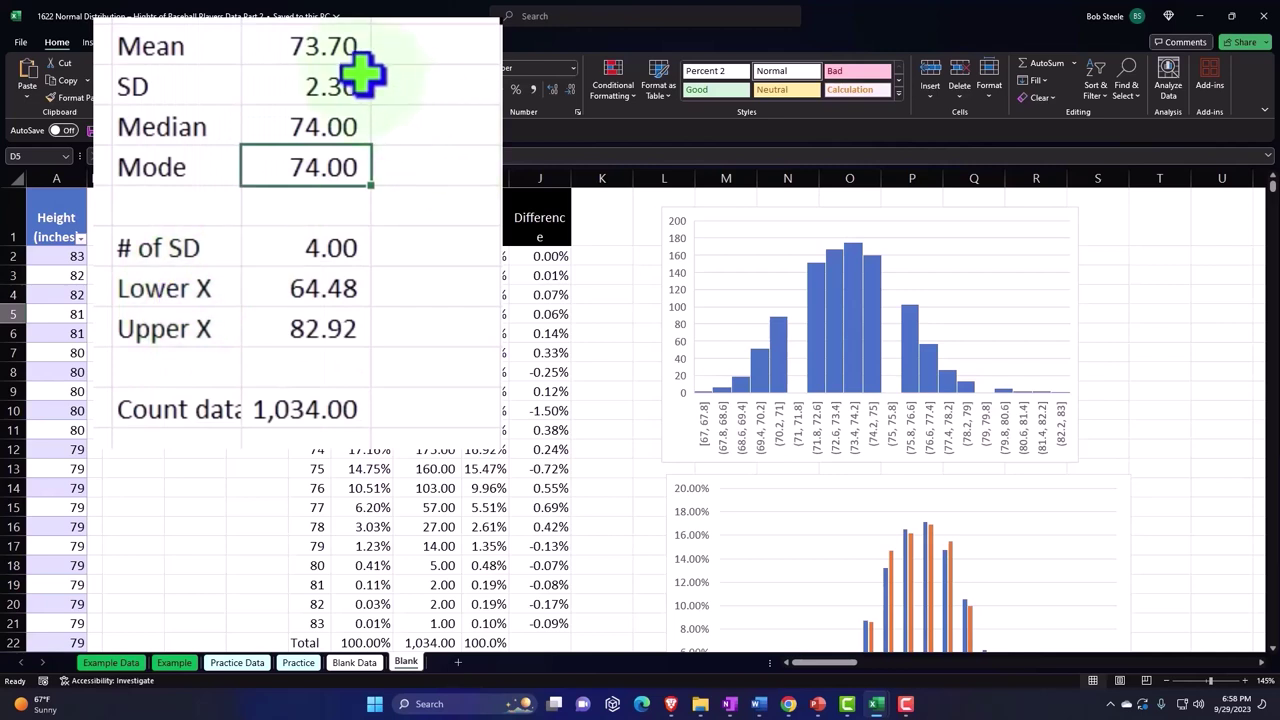
click(338, 120)
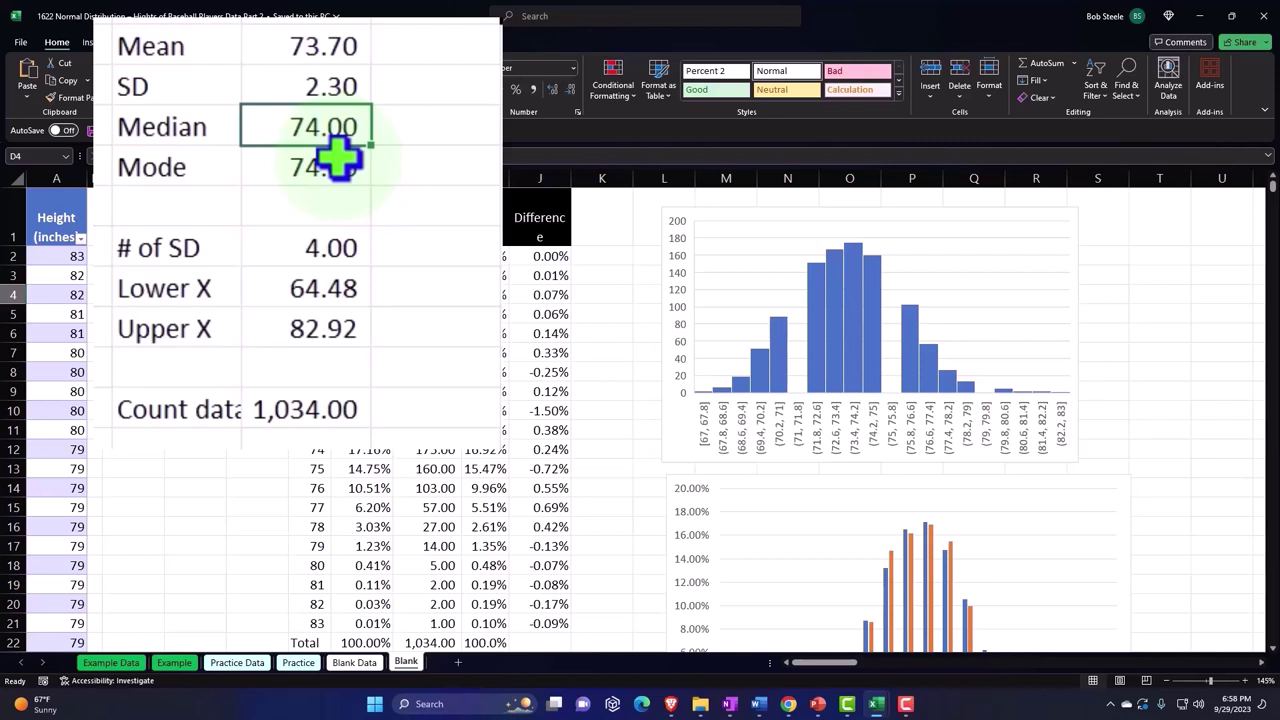
key(Down)
key(Down)
key(Down)
key(Down)
key(Down)
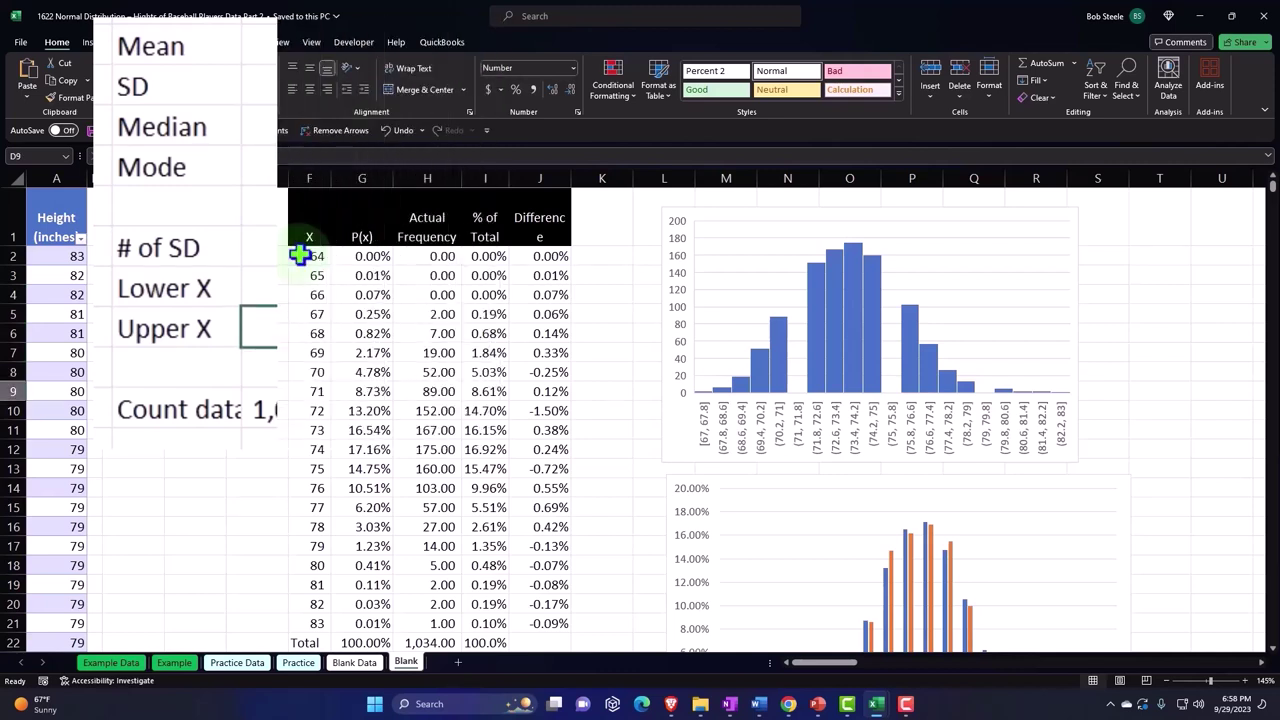
click(300, 255)
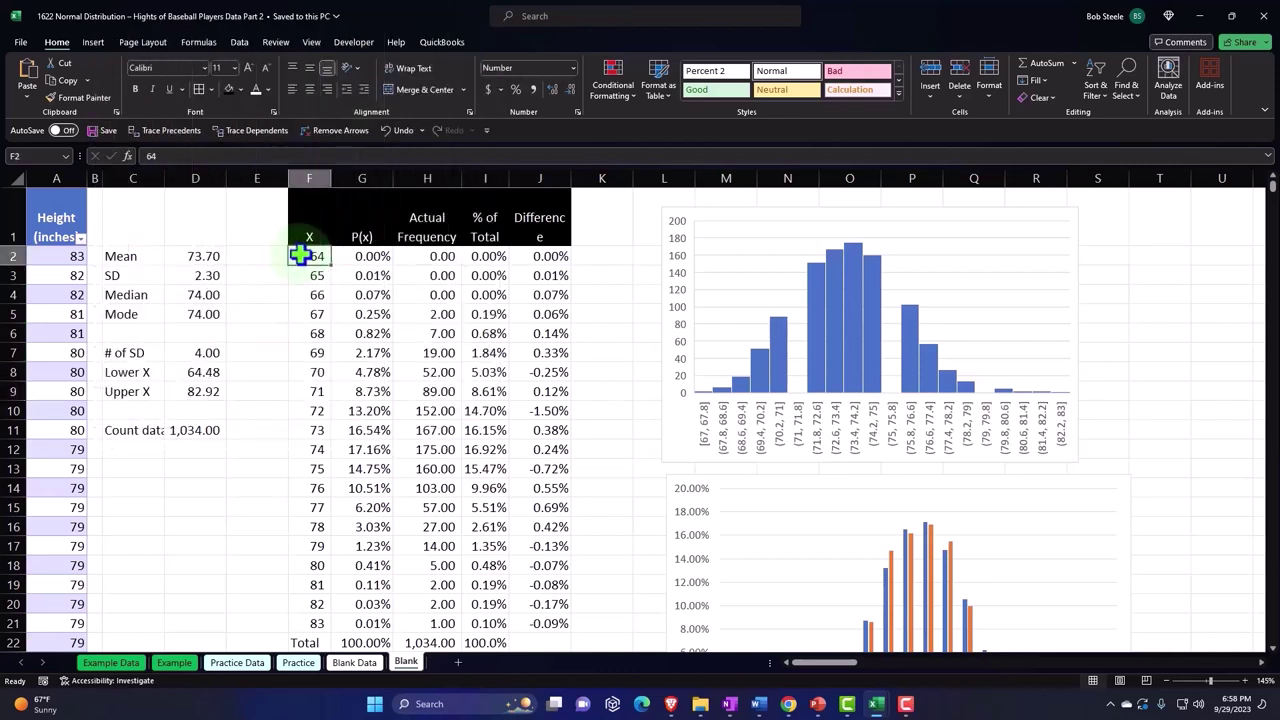
Recheck the P(x) NORM.DIST formula in G2 and the Actual Frequency and % of Total cells
scroll(534, 374, down, 3)
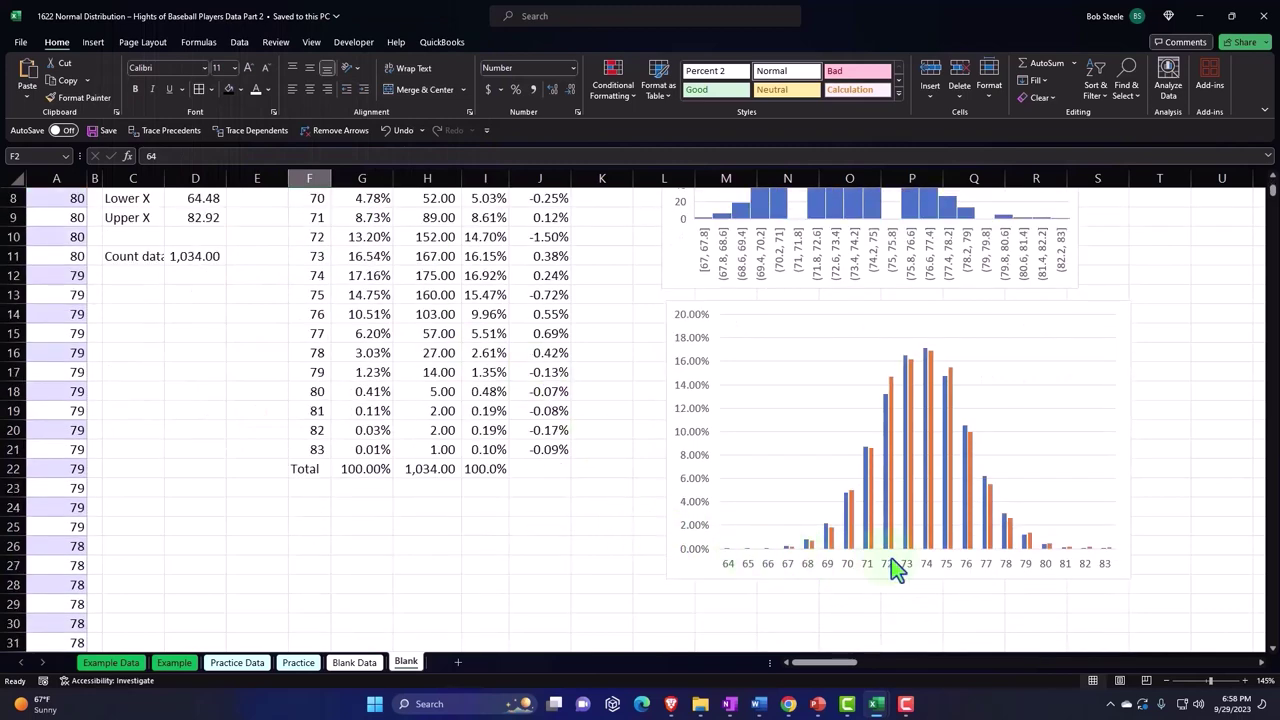
scroll(597, 523, up, 3)
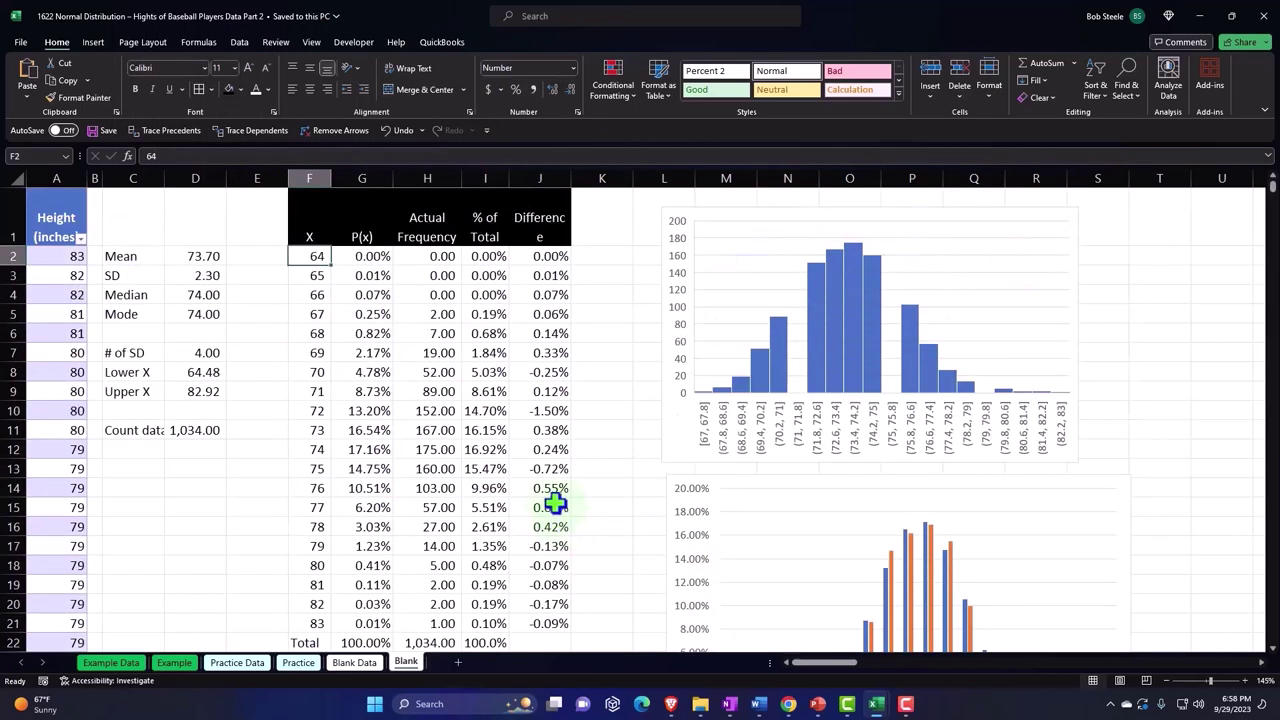
double_click(697, 174)
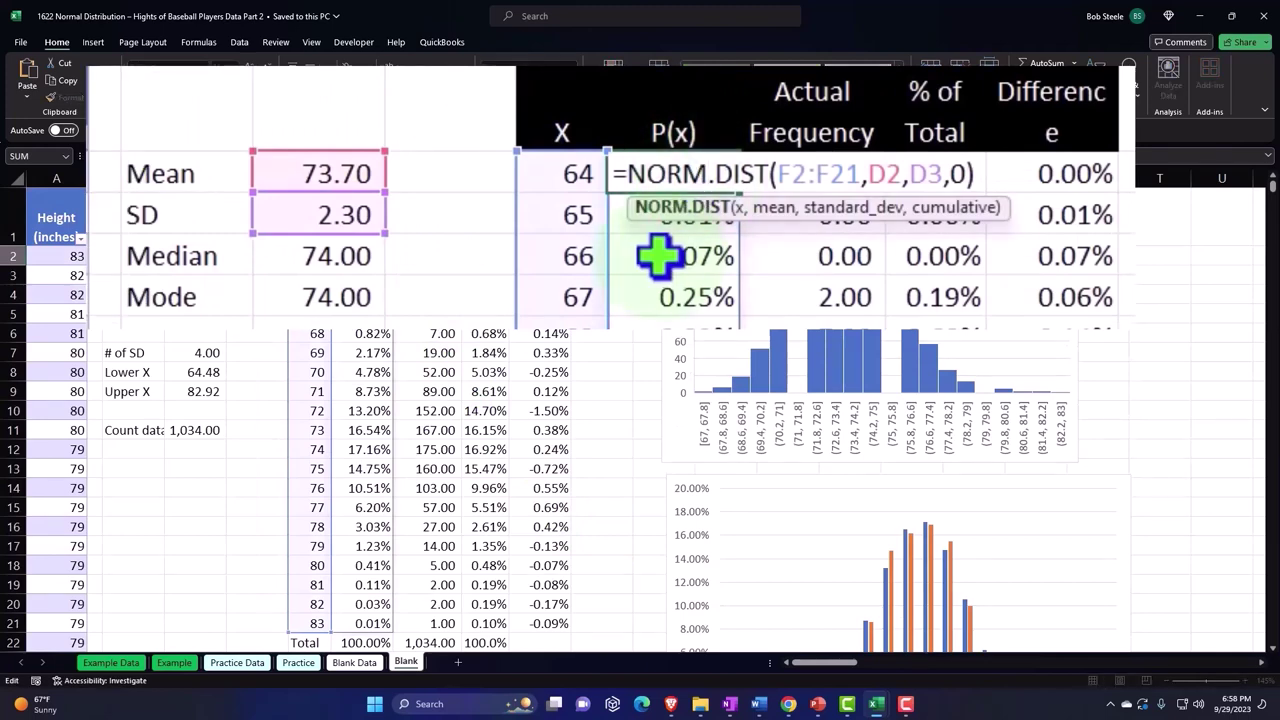
key(Return)
key(Up)
key(Right)
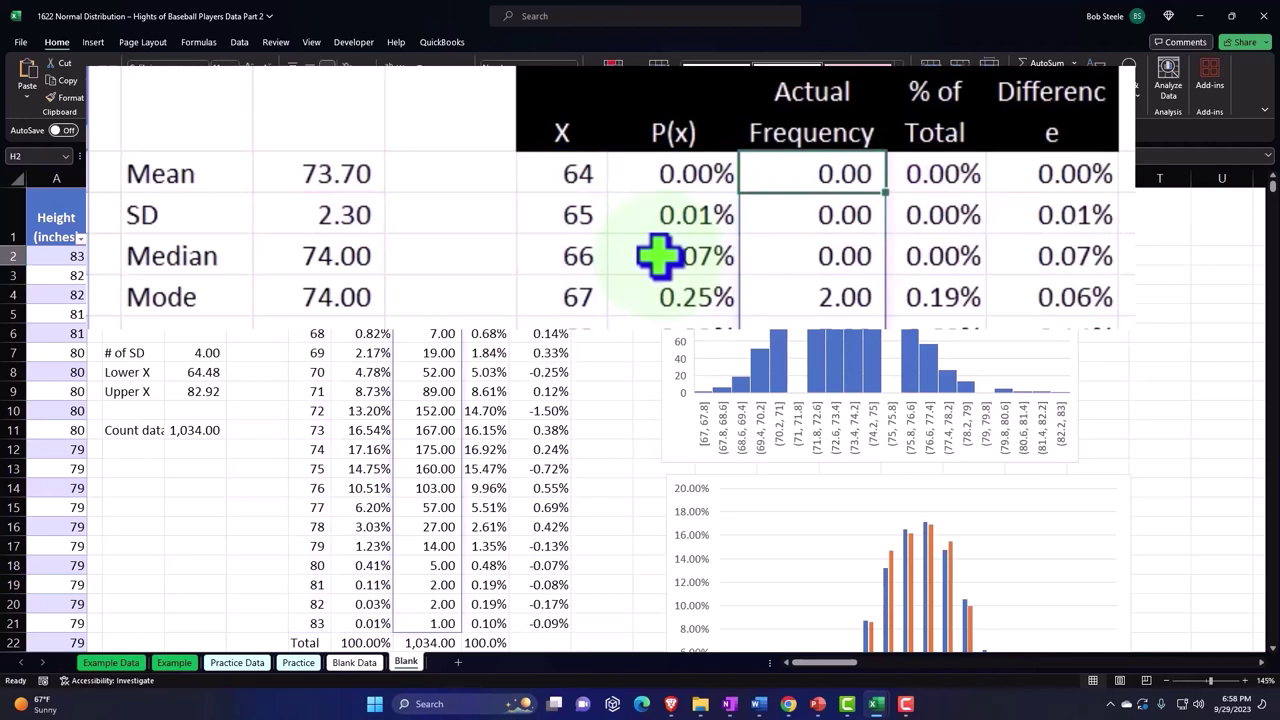
click(925, 175)
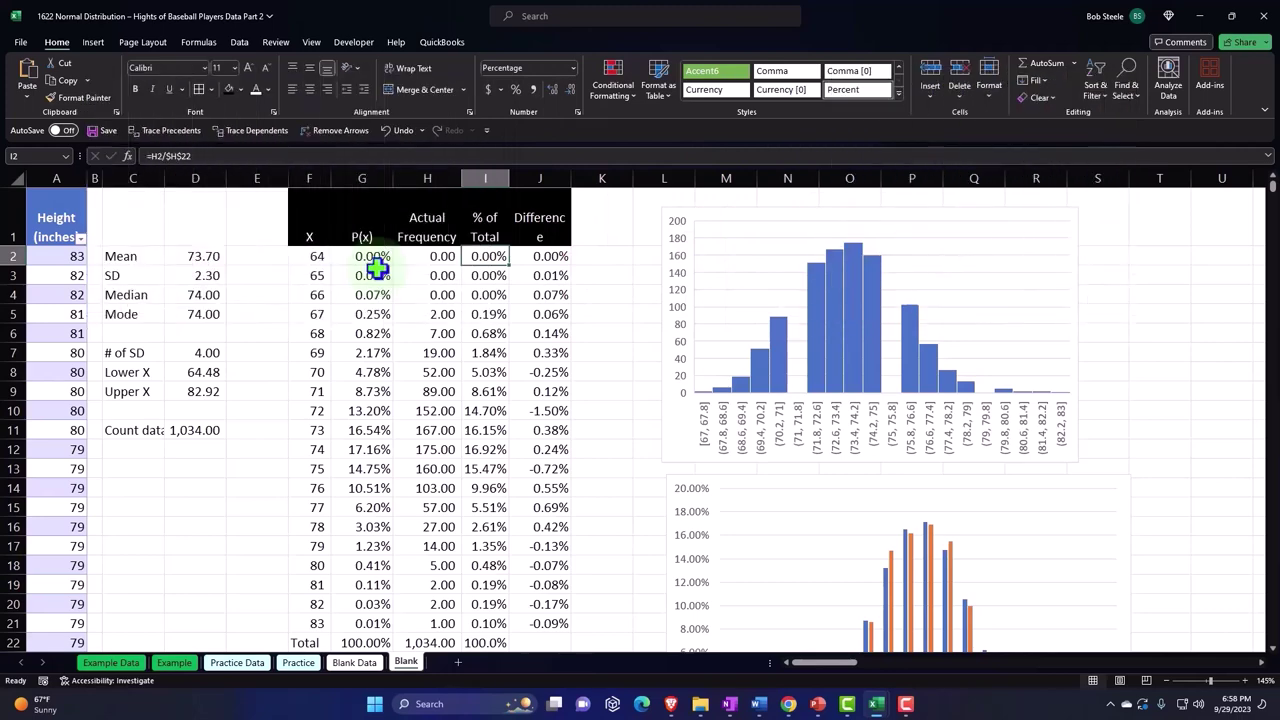
scroll(634, 346, down, 2)
mouse_move(922, 474)
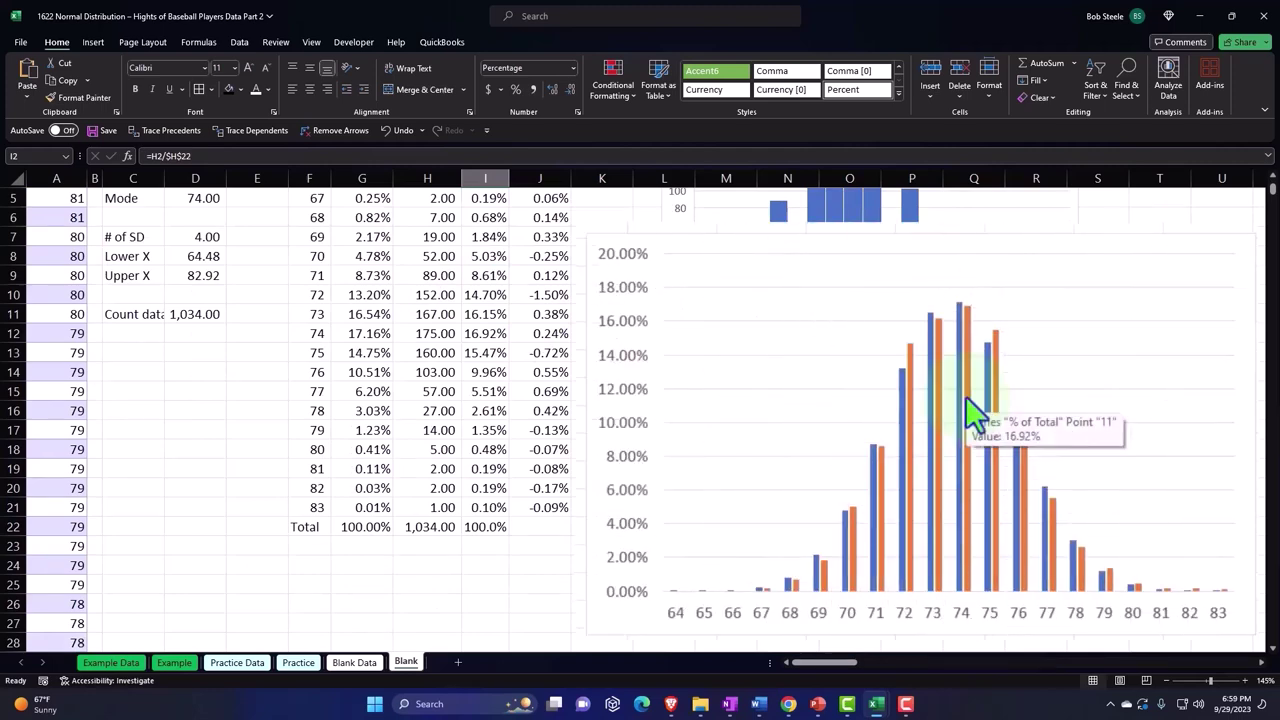
scroll(922, 474, up, 2)
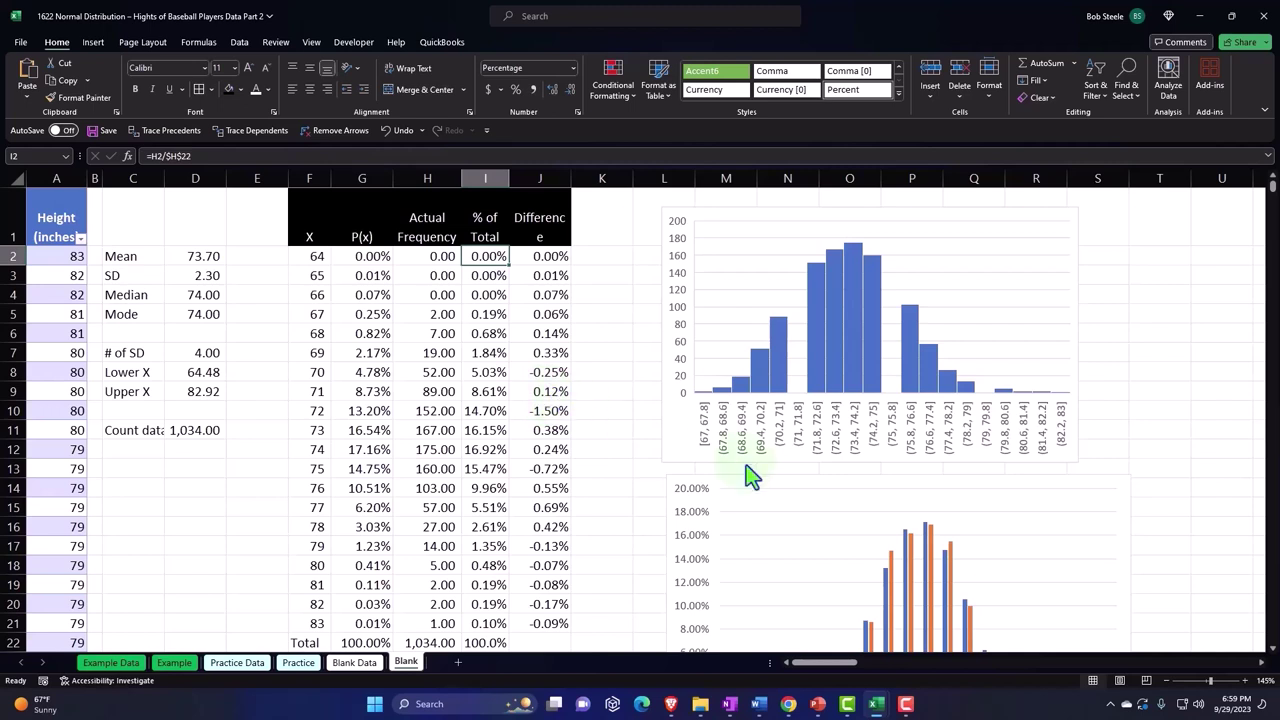
Drag the comparison chart and the histogram chart to the right, past column T
drag(744, 479, 1201, 490)
drag(759, 217, 1208, 204)
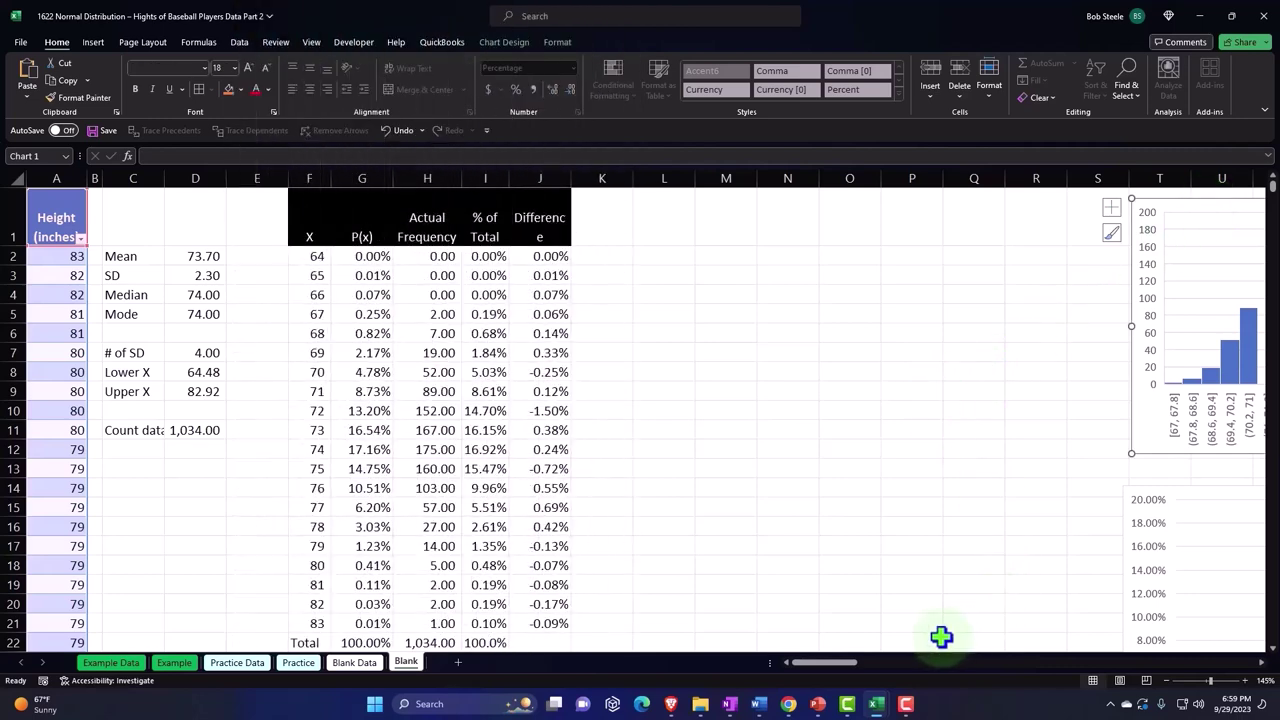
drag(855, 663, 872, 660)
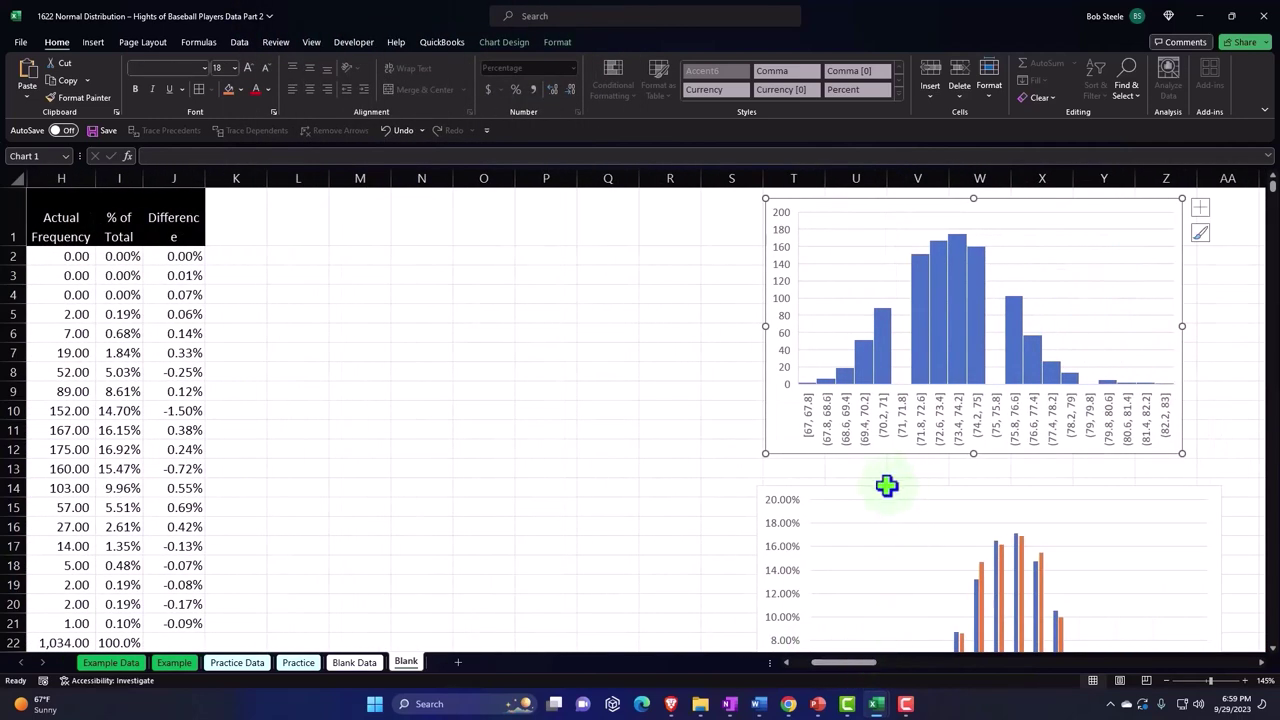
click(946, 490)
drag(946, 490, 1077, 497)
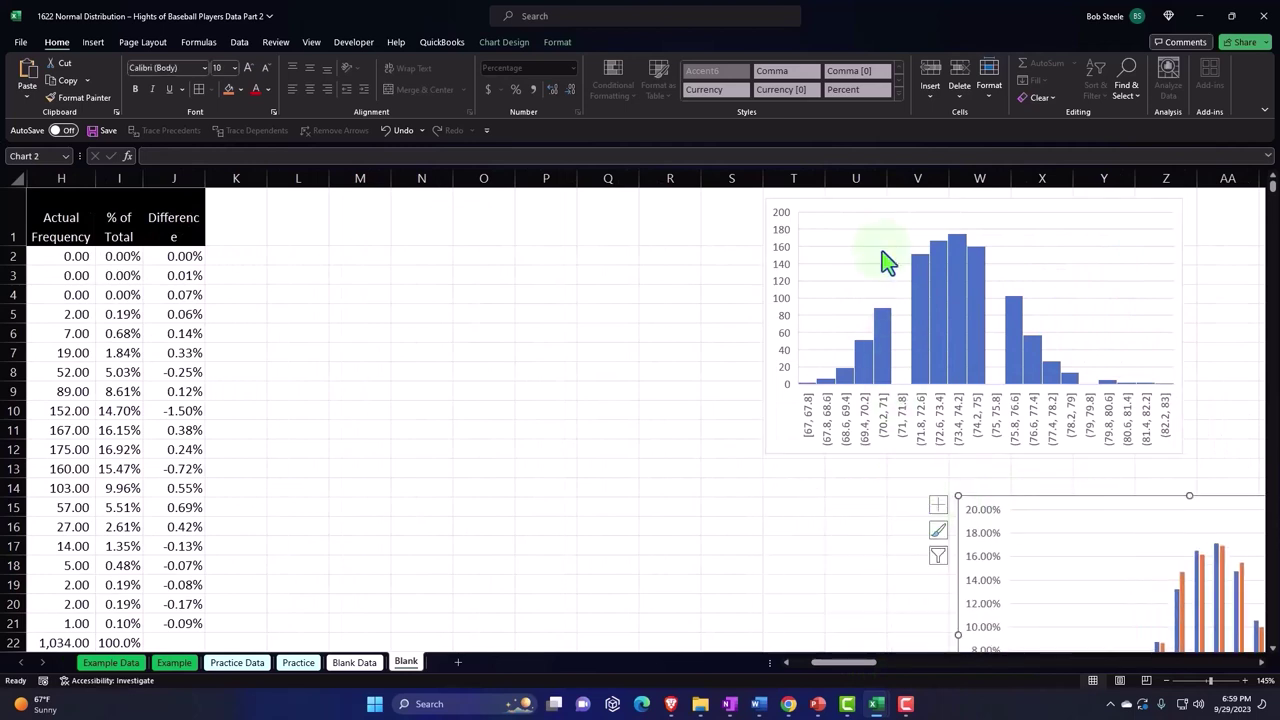
drag(824, 199, 1018, 214)
drag(863, 665, 828, 676)
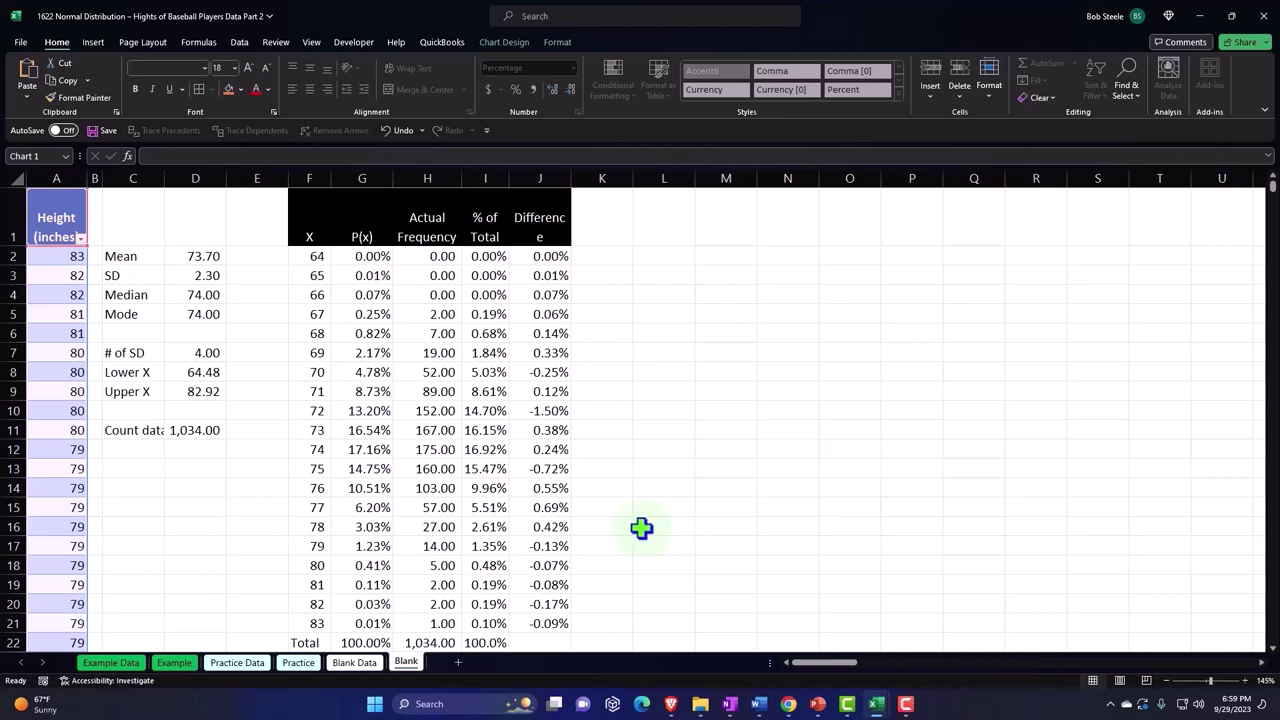
Type the label P(x>=79) into cell C13
click(257, 482)
click(138, 464)
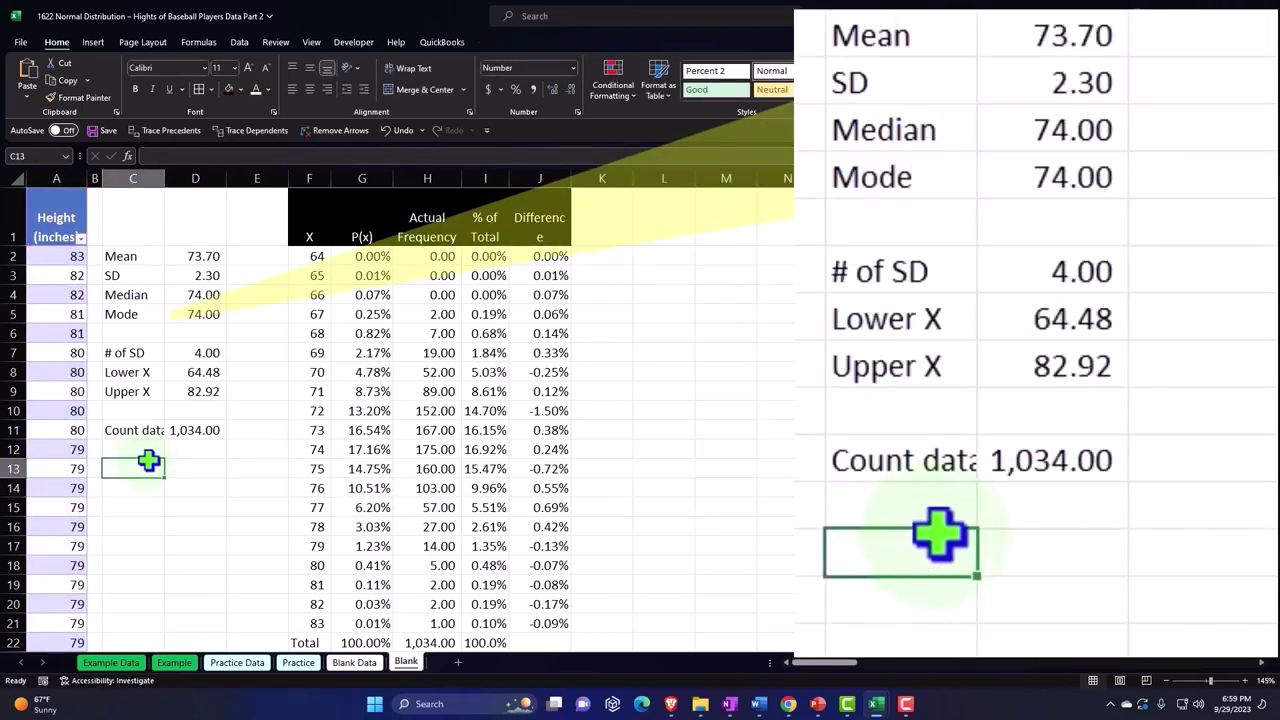
text(P)
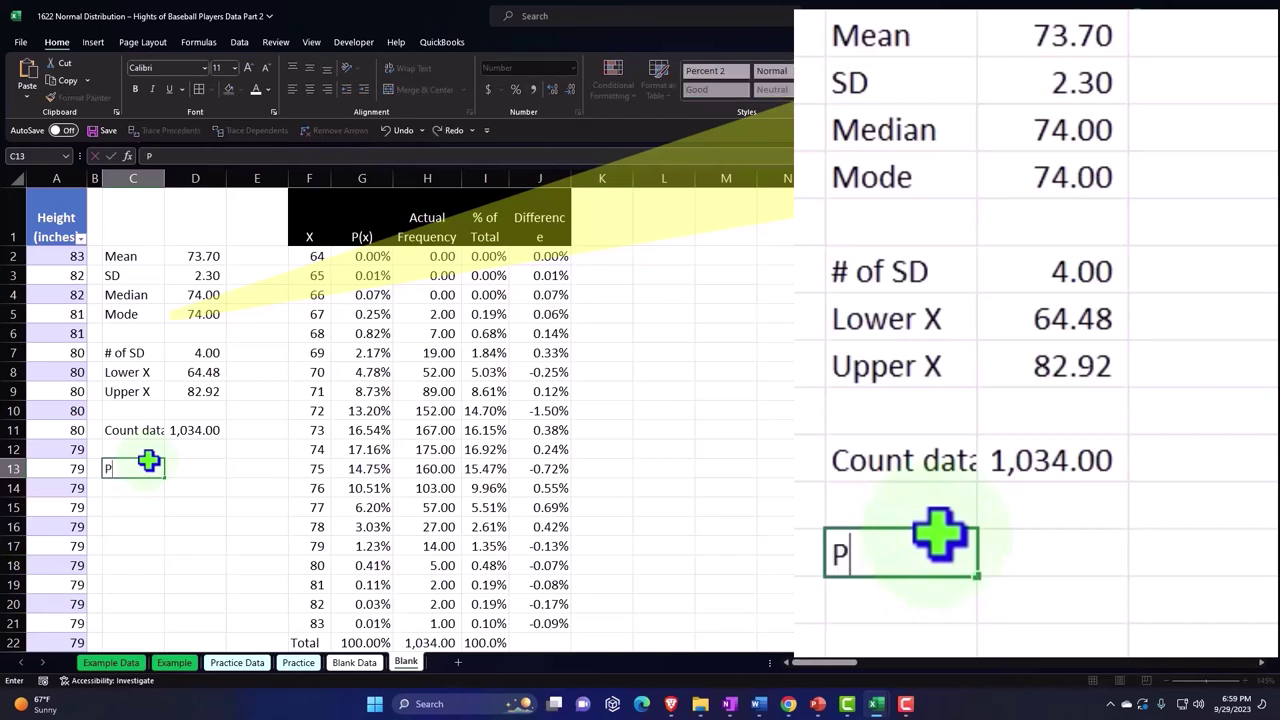
text((x>)
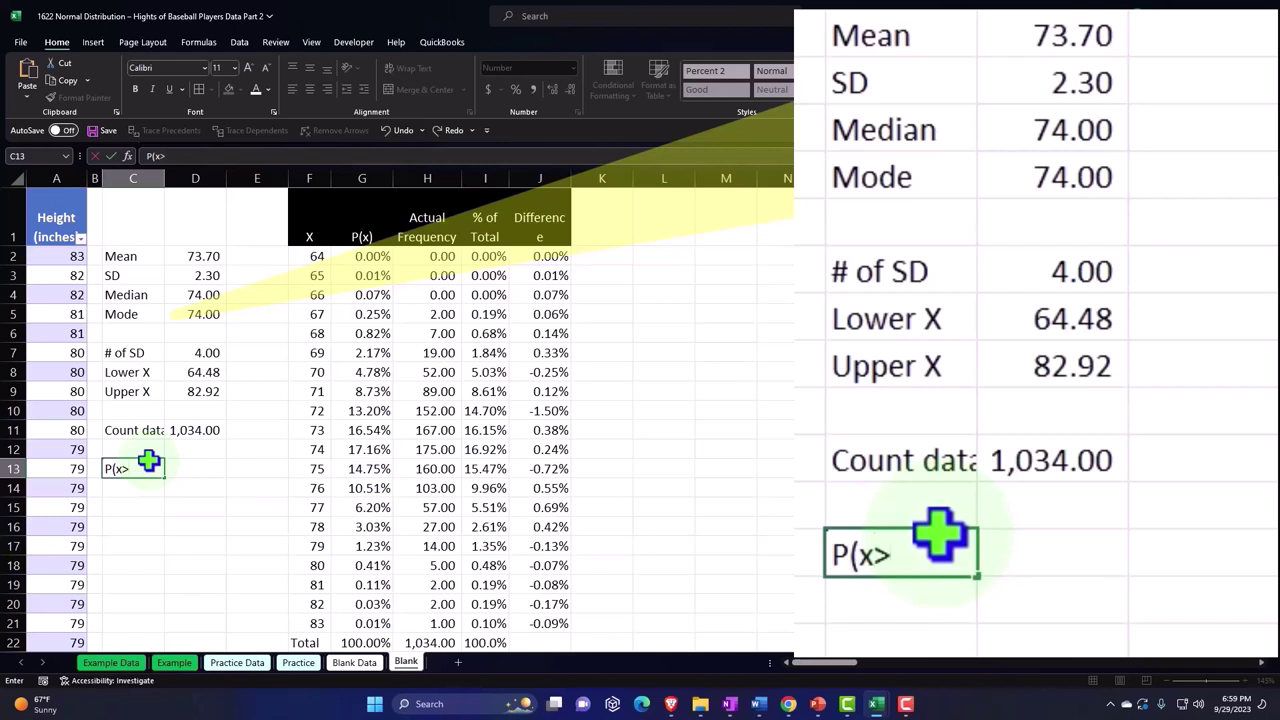
text(=79))
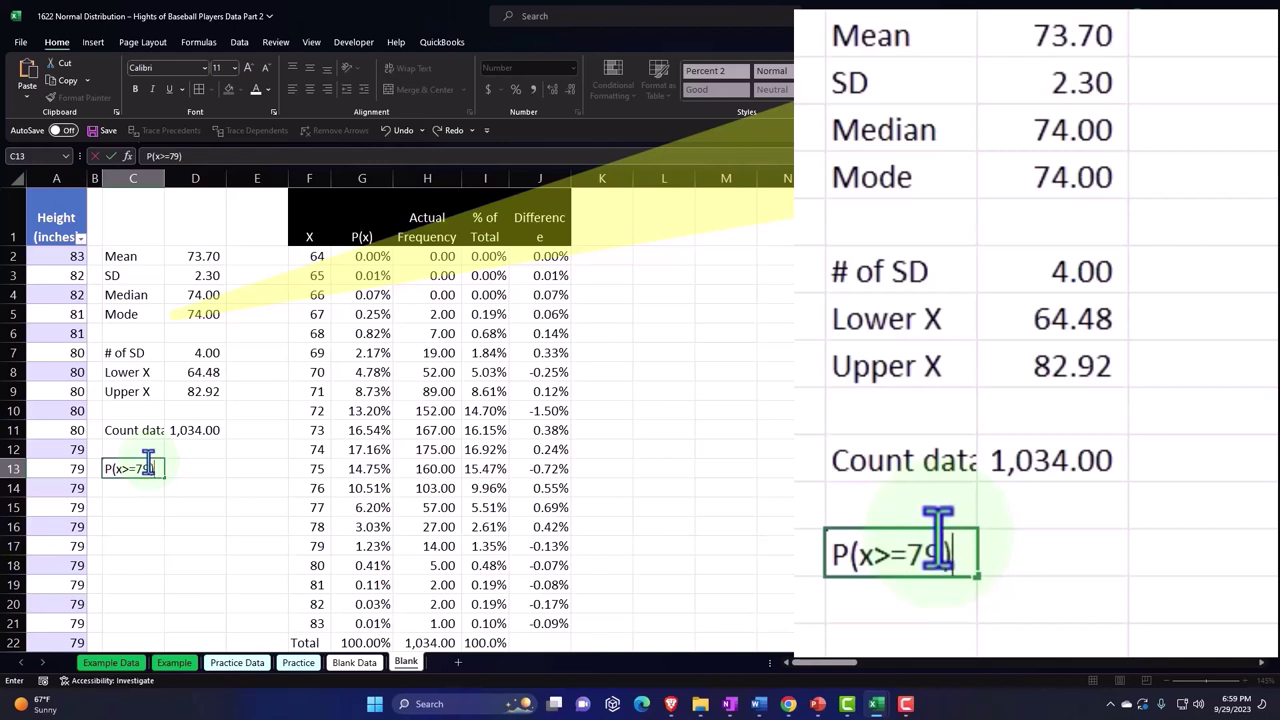
key(Return)
key(Tab)
key(Up)
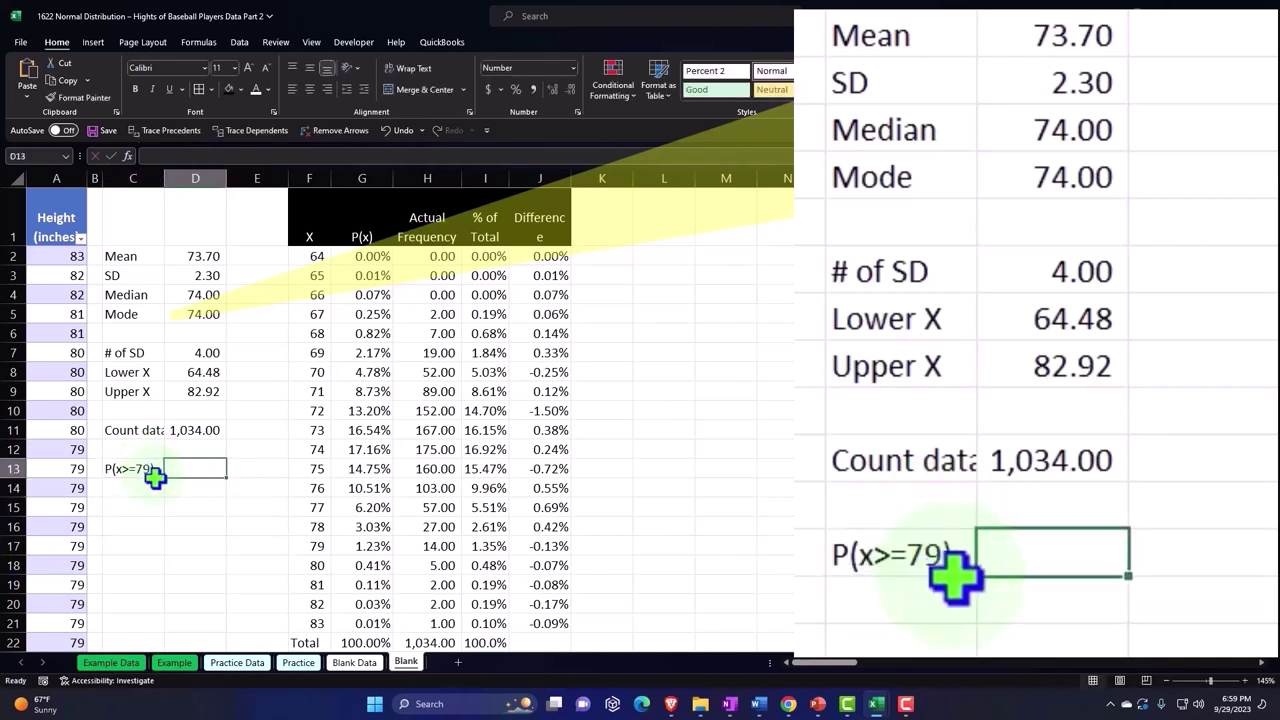
Move the P(x>=79) label down to C14, then enter X in C13 and 79 in D13
click(133, 470)
drag(133, 472, 131, 490)
click(131, 468)
text(X)
key(Tab)
text(79)
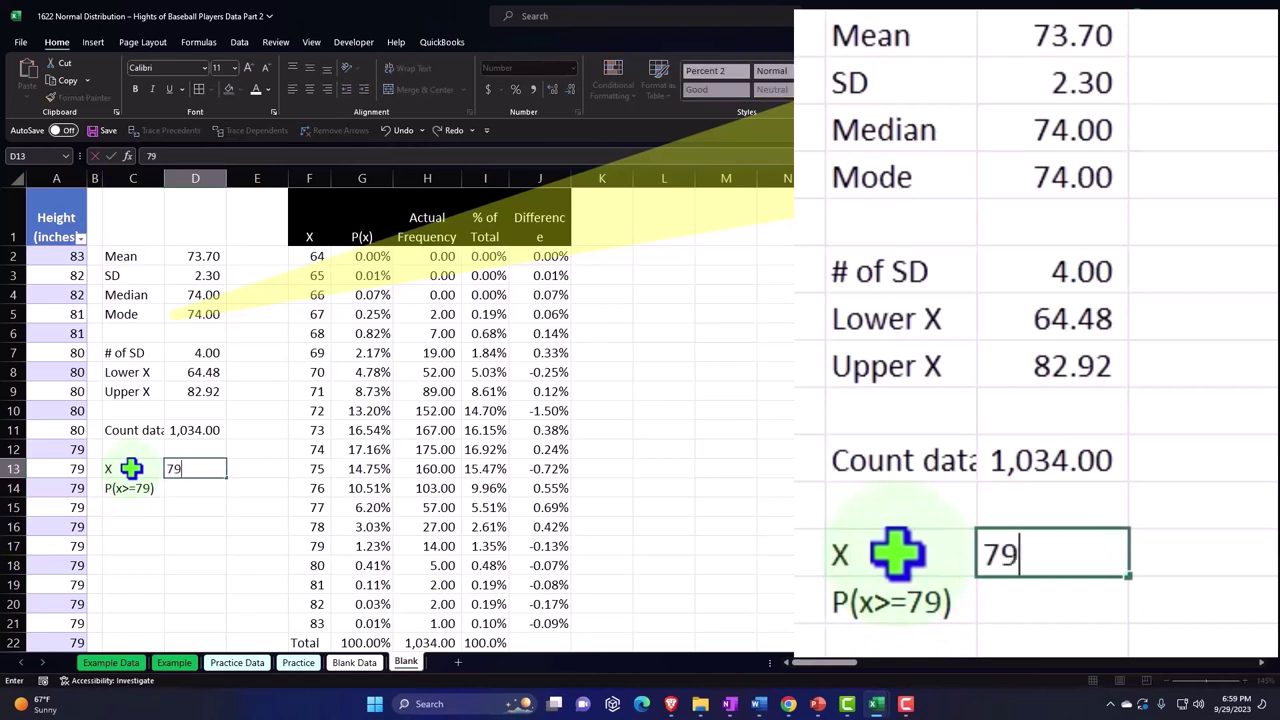
key(Return)
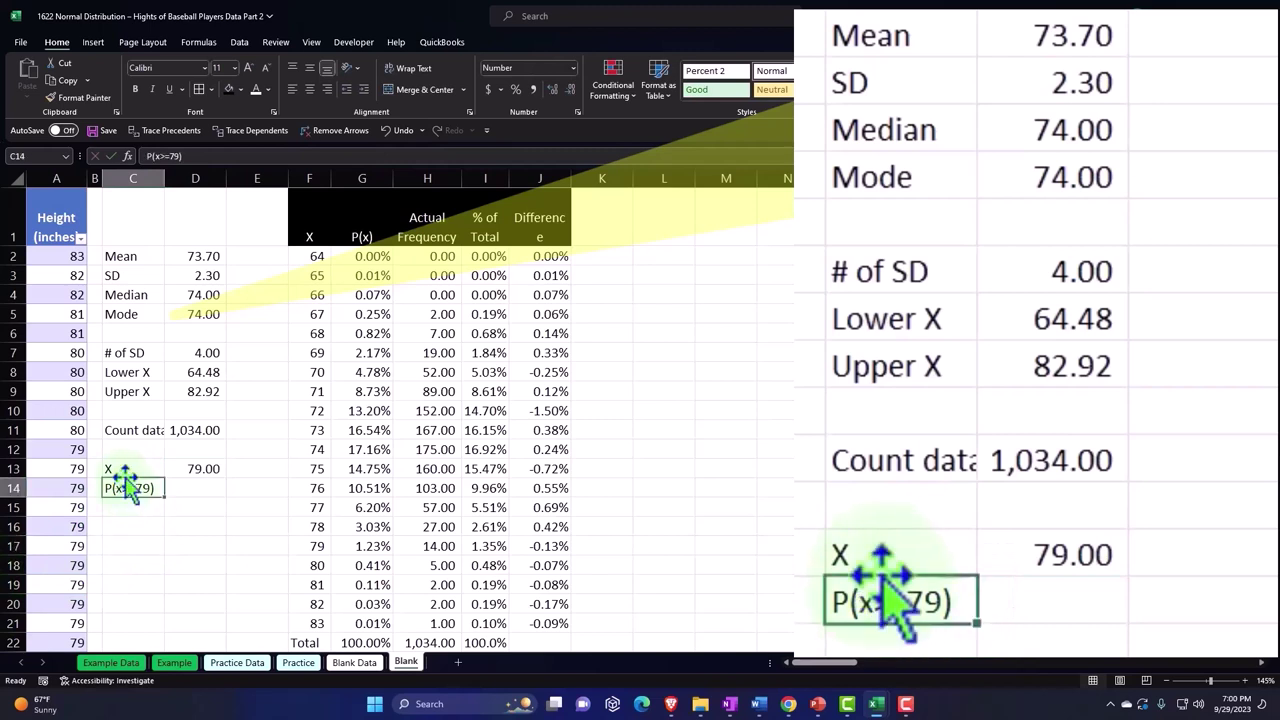
Move the P(x>=79) label back over C13 and rewrite it as ="P(x>="&D13&")"
drag(129, 477, 123, 470)
click(618, 388)
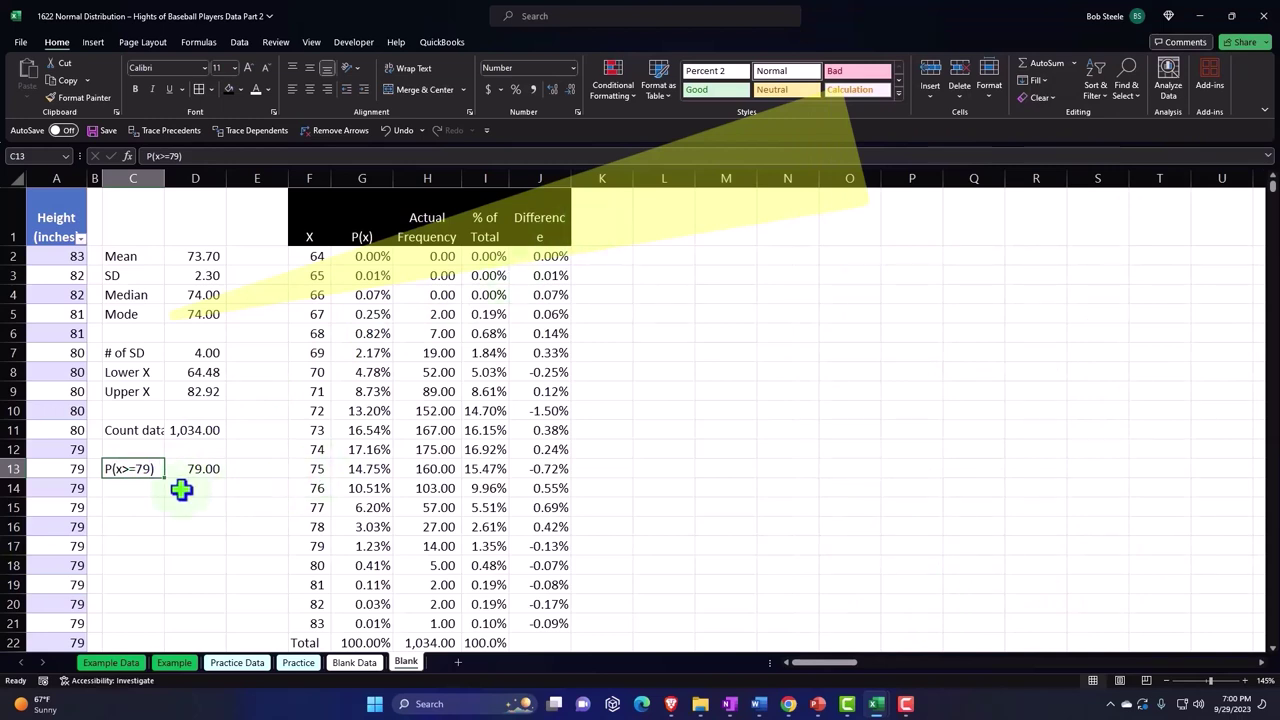
key(F2)
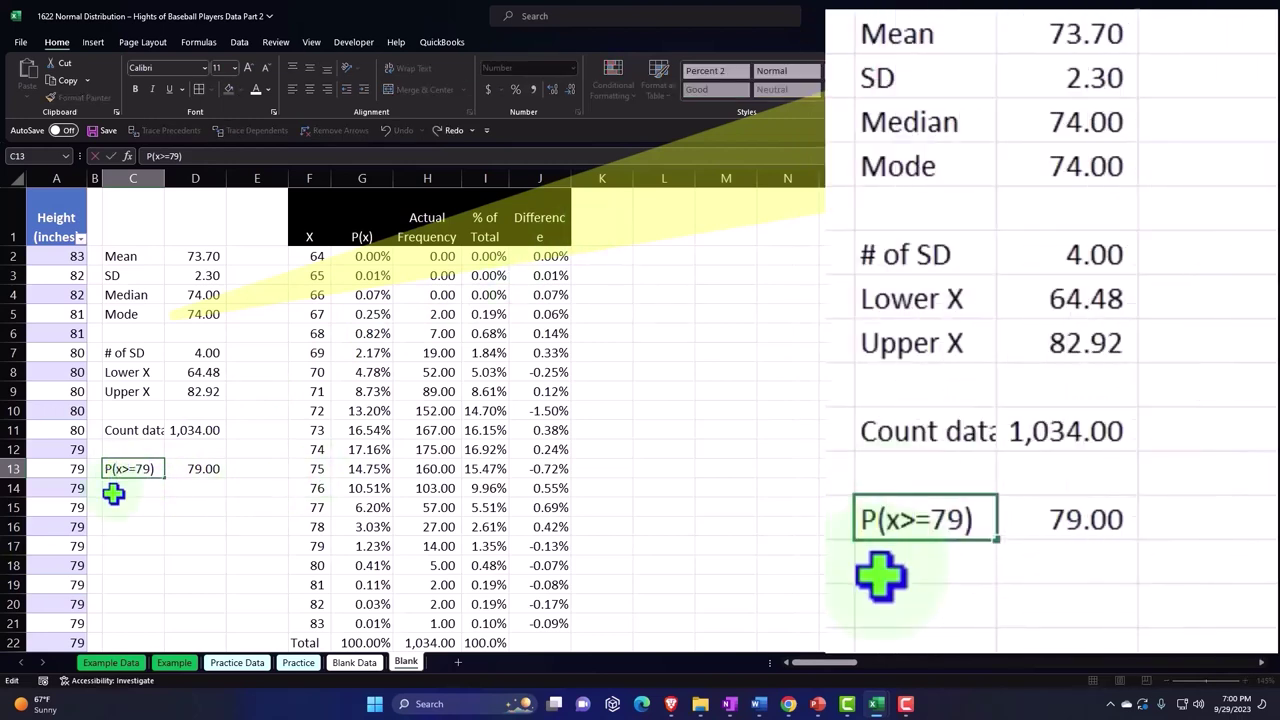
key(Home)
text(=)
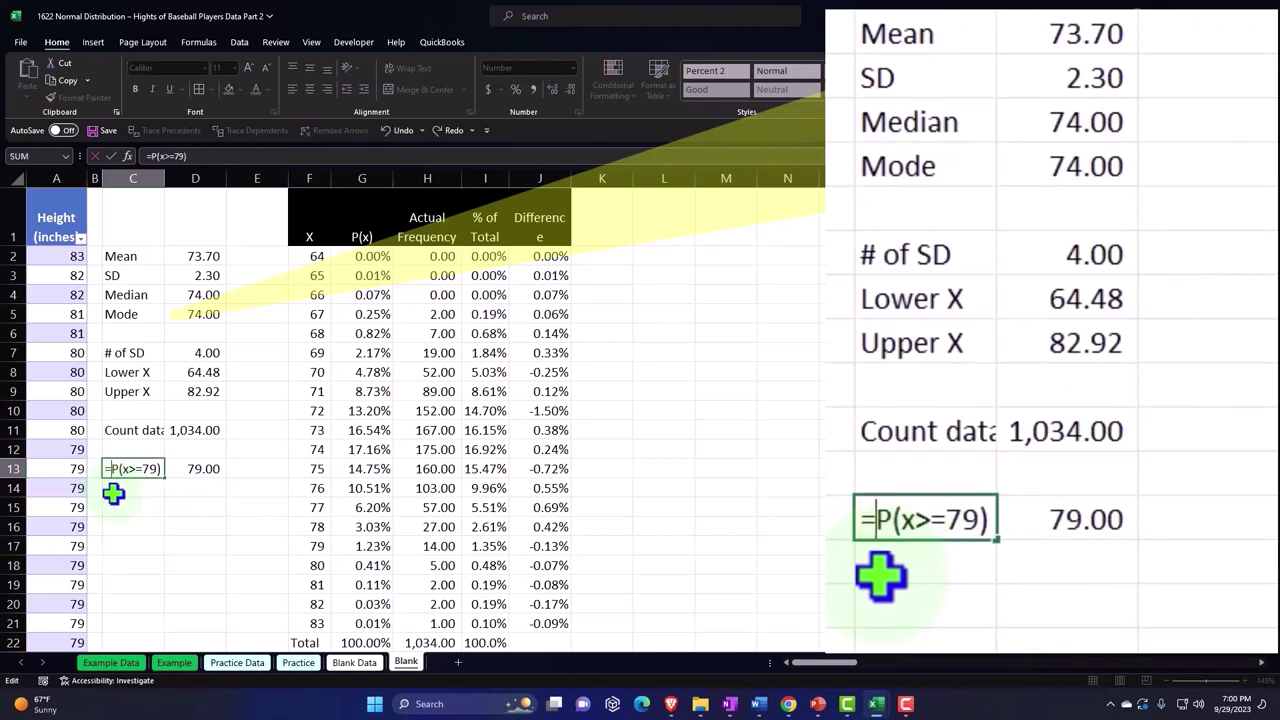
text(")
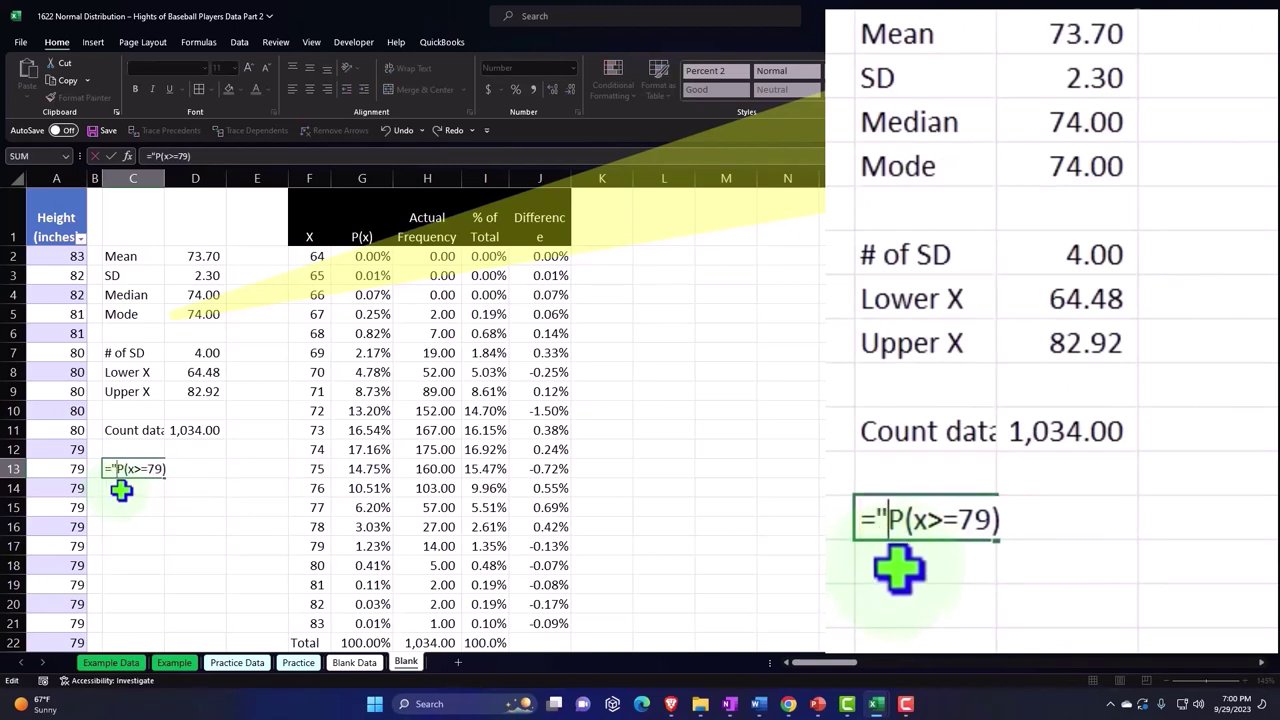
click(146, 470)
text(")
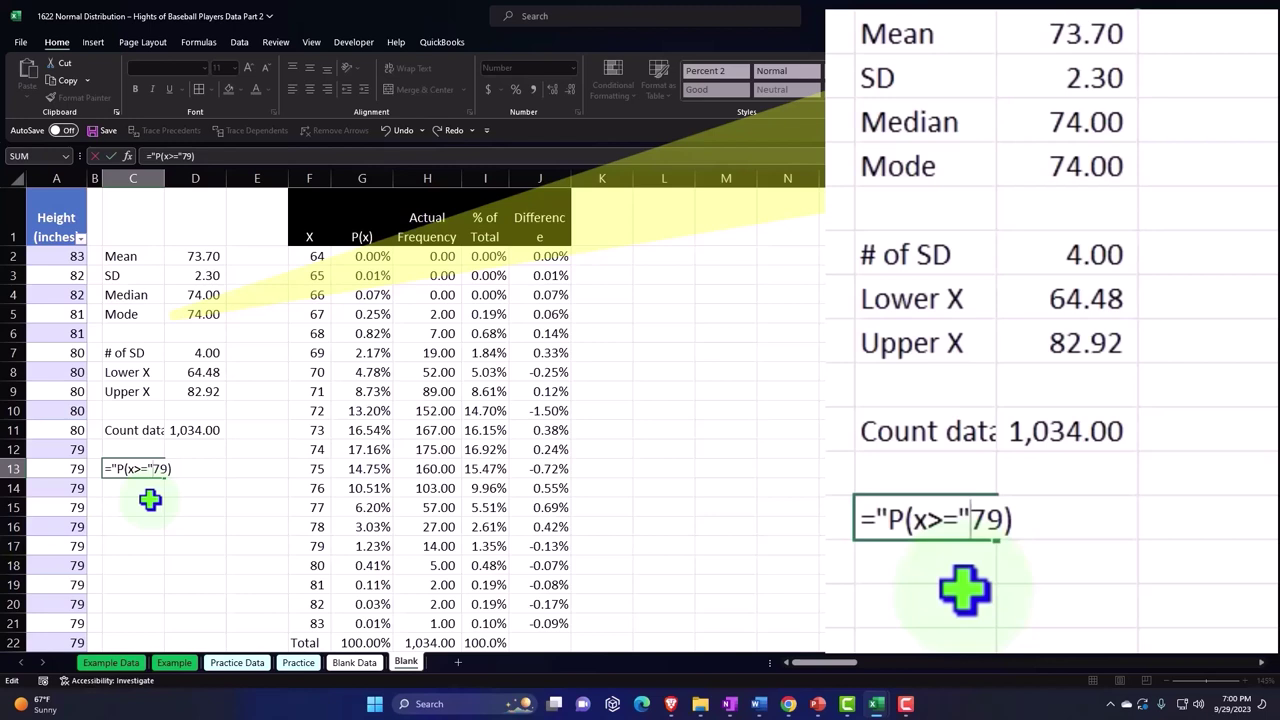
text(&)
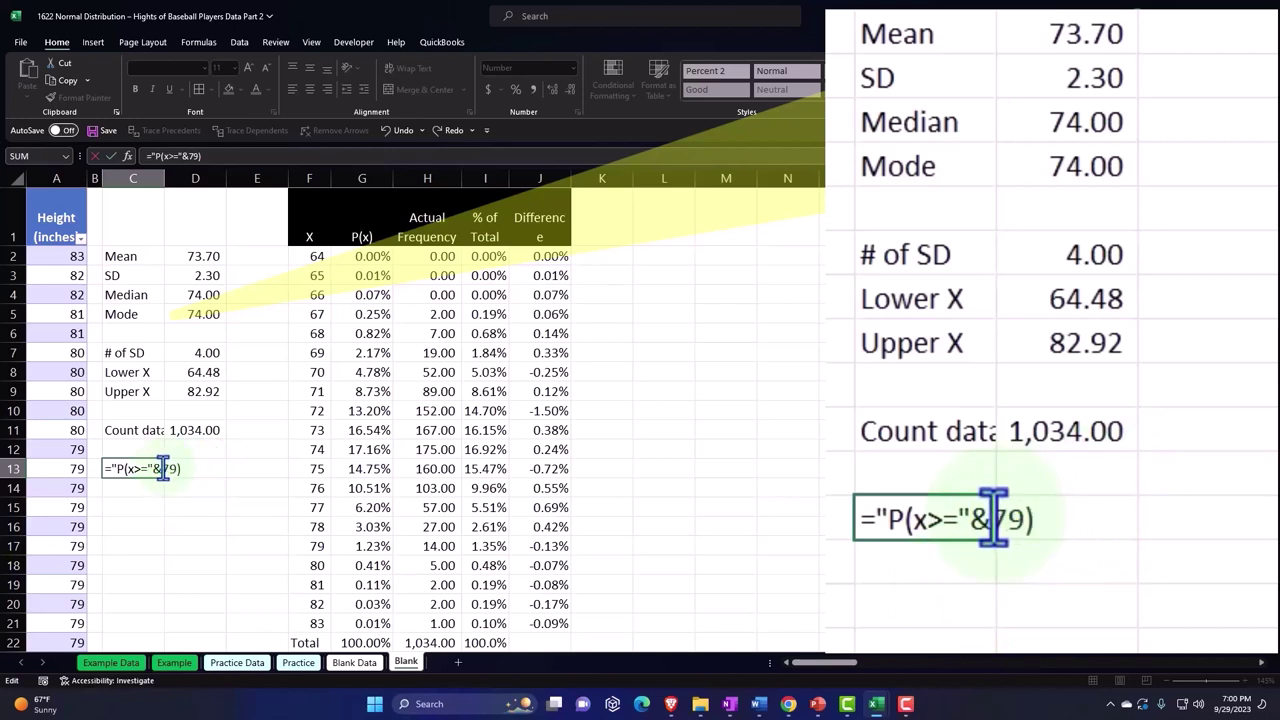
drag(165, 470, 174, 468)
click(196, 507)
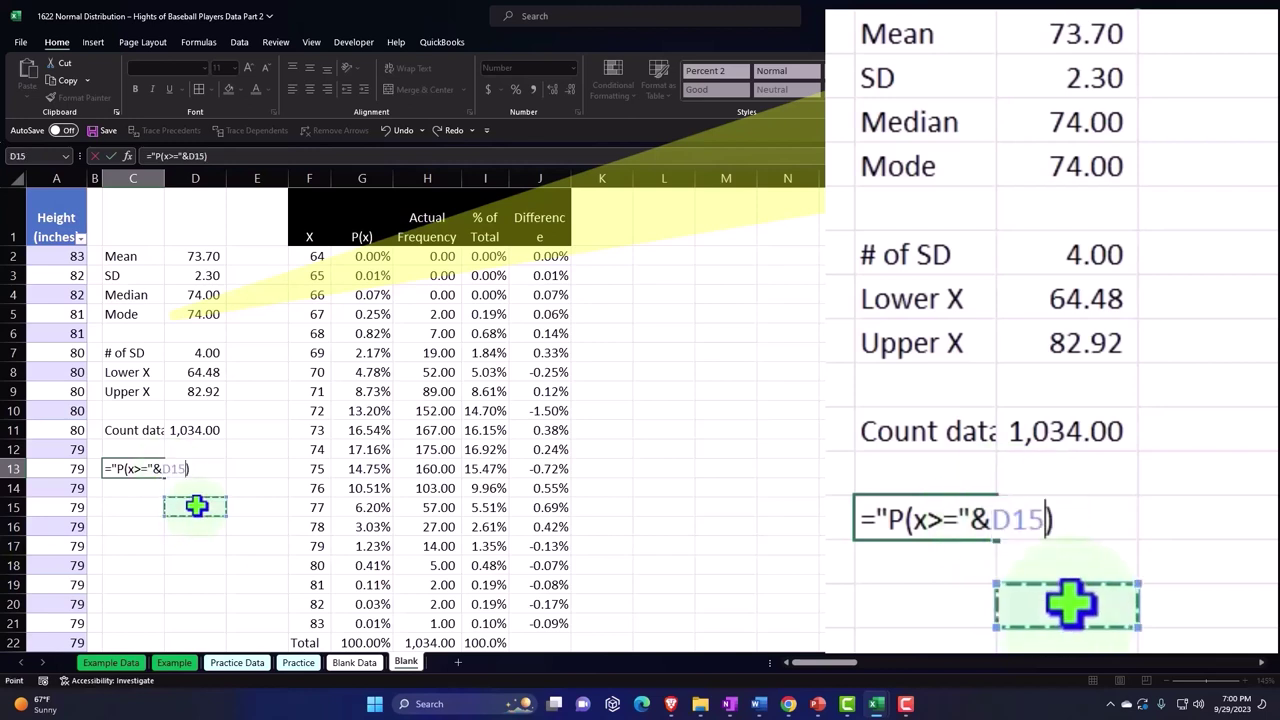
key(Up)
key(Up)
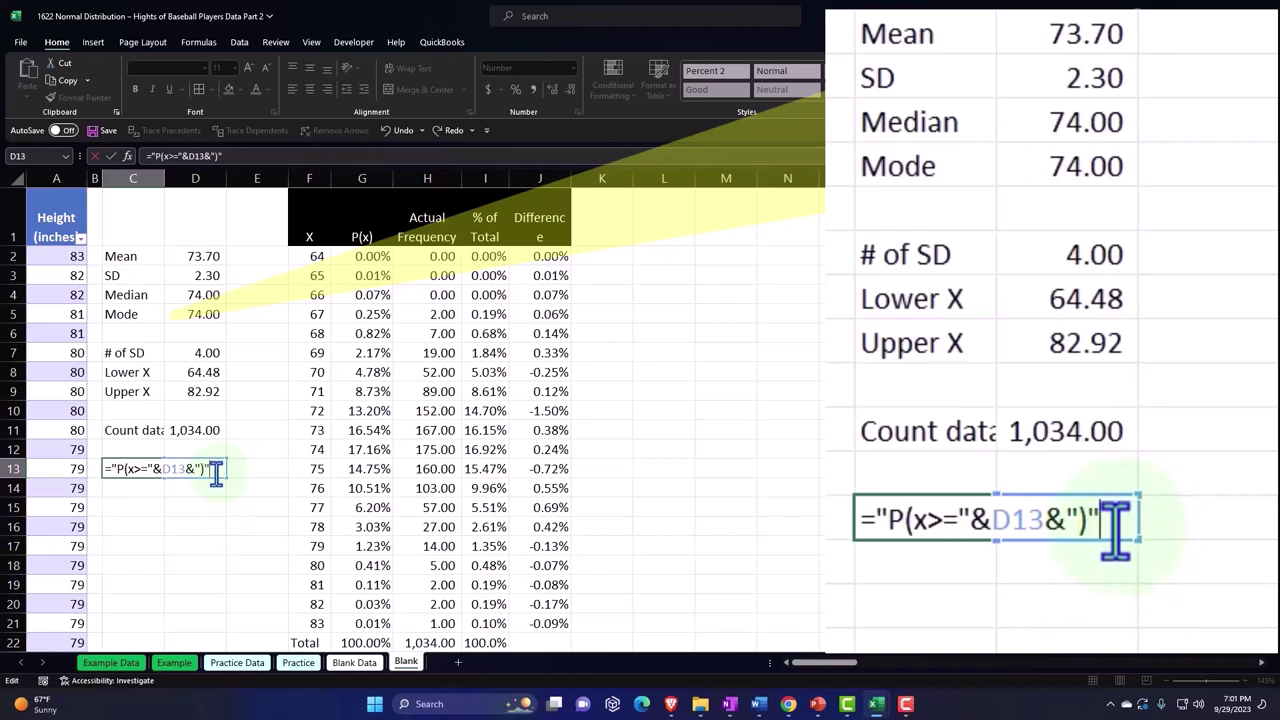
key(Return)
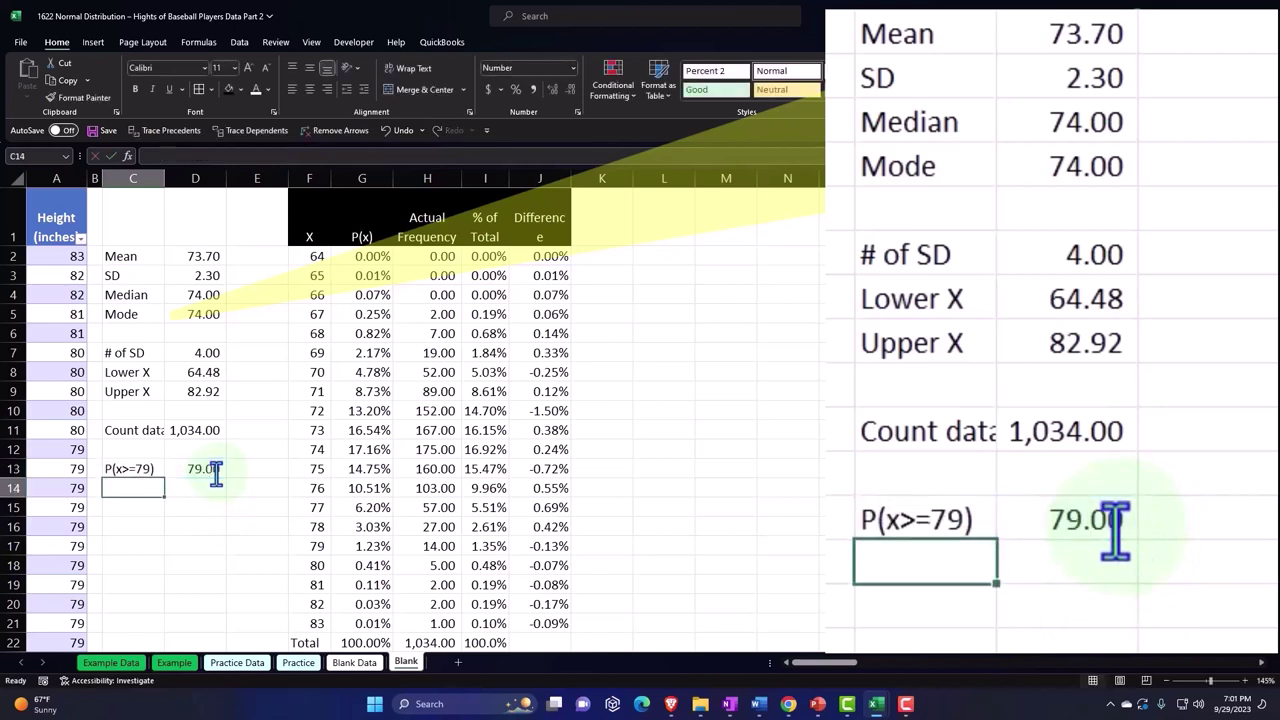
click(214, 470)
text(80)
key(Return)
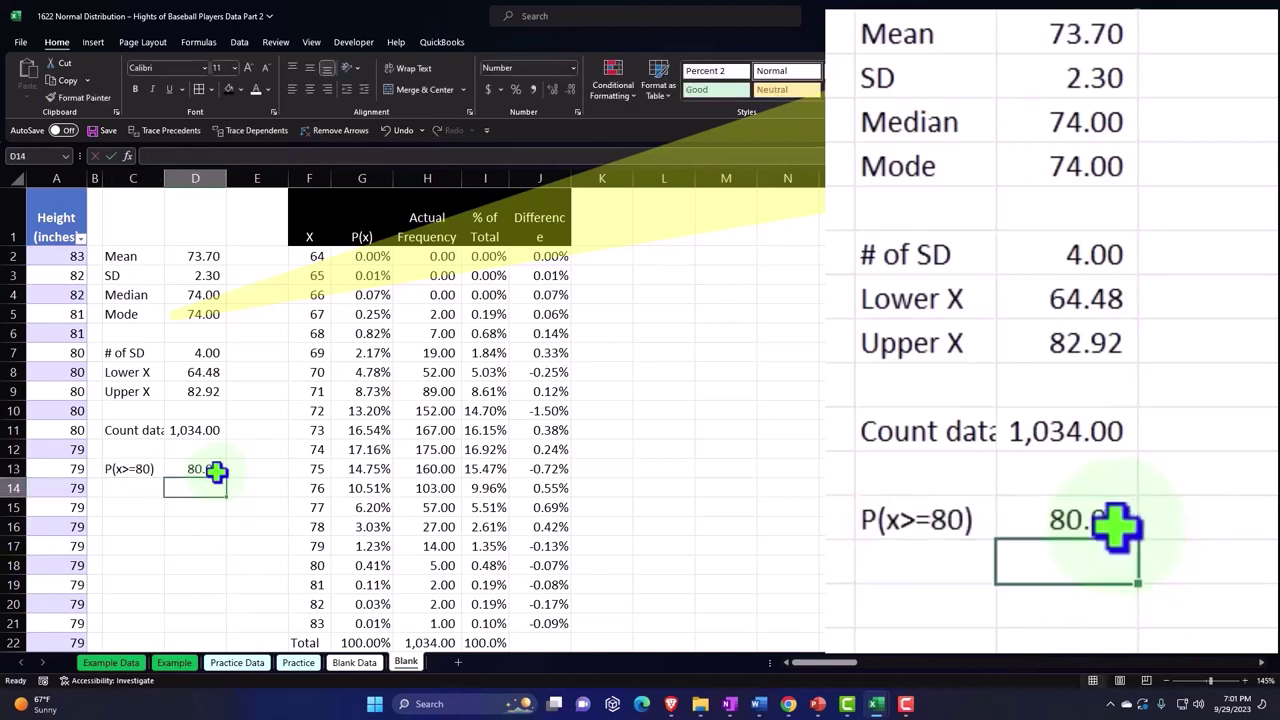
click(202, 468)
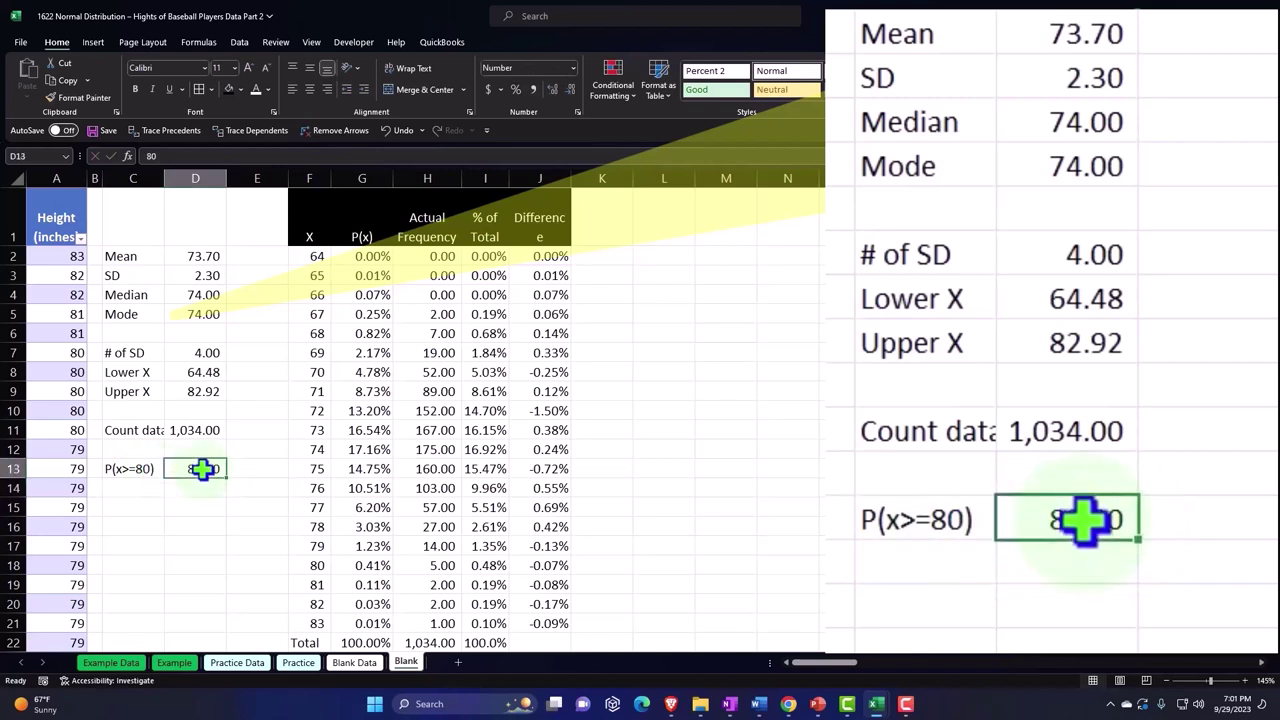
text(79)
key(Tab)
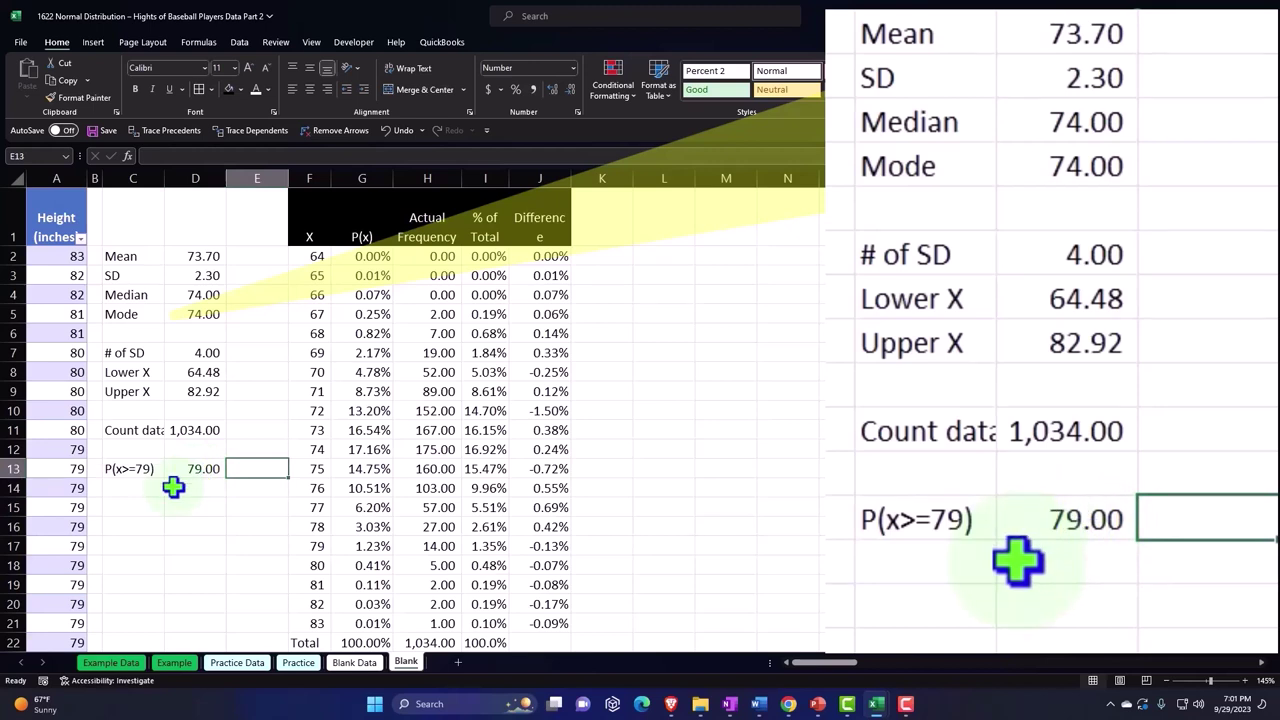
drag(349, 546, 352, 622)
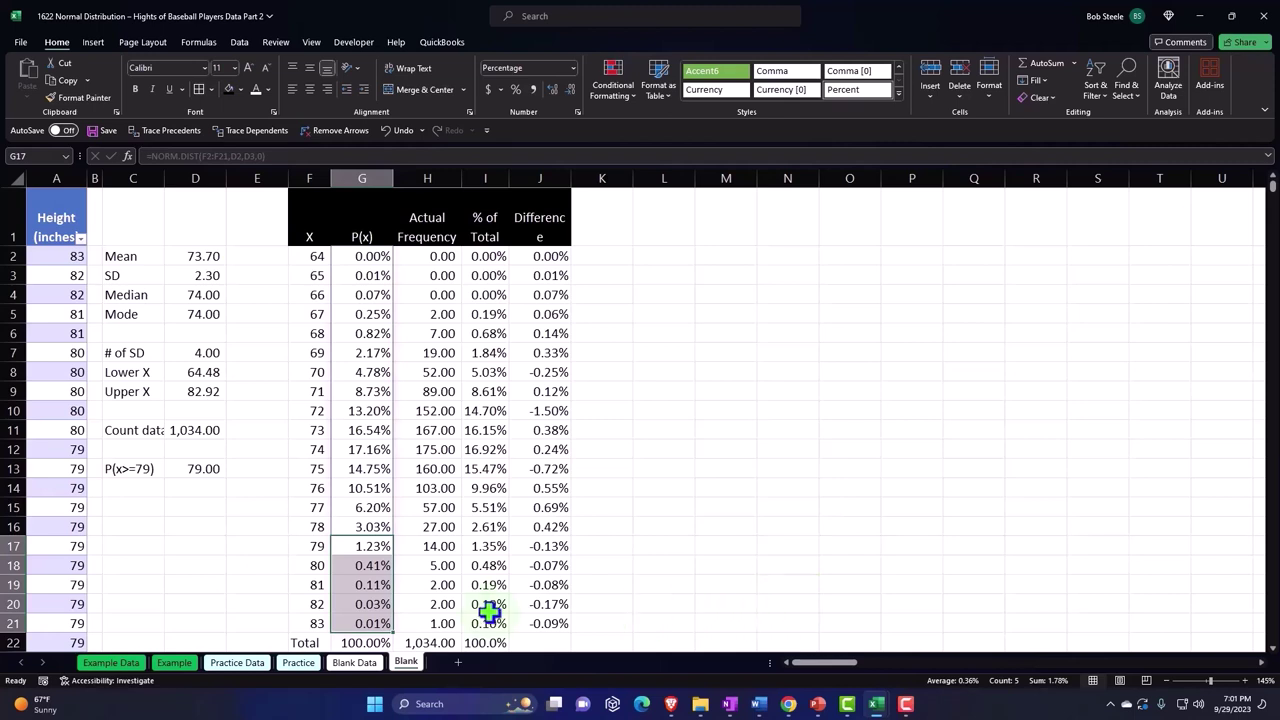
Enter =1-NORM.DIST(D13,D2,D3,1) in E13, using the X value, mean and SD cells
click(224, 503)
click(241, 468)
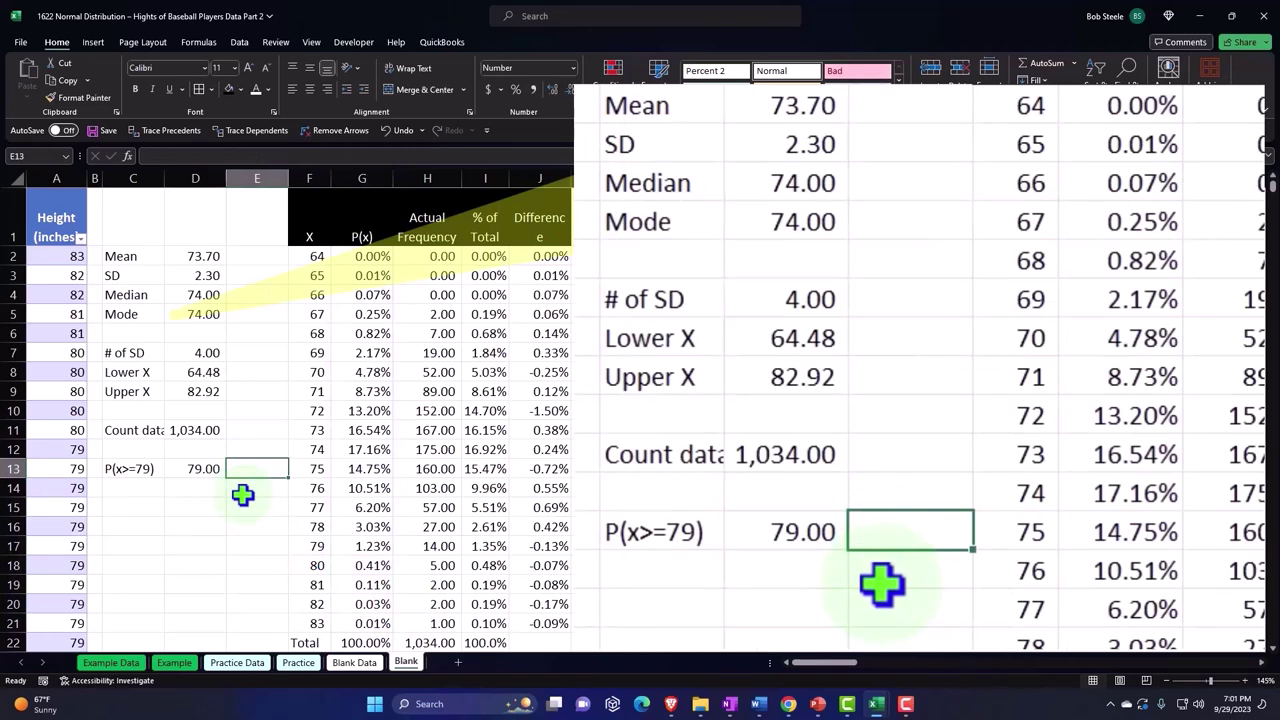
text(=)
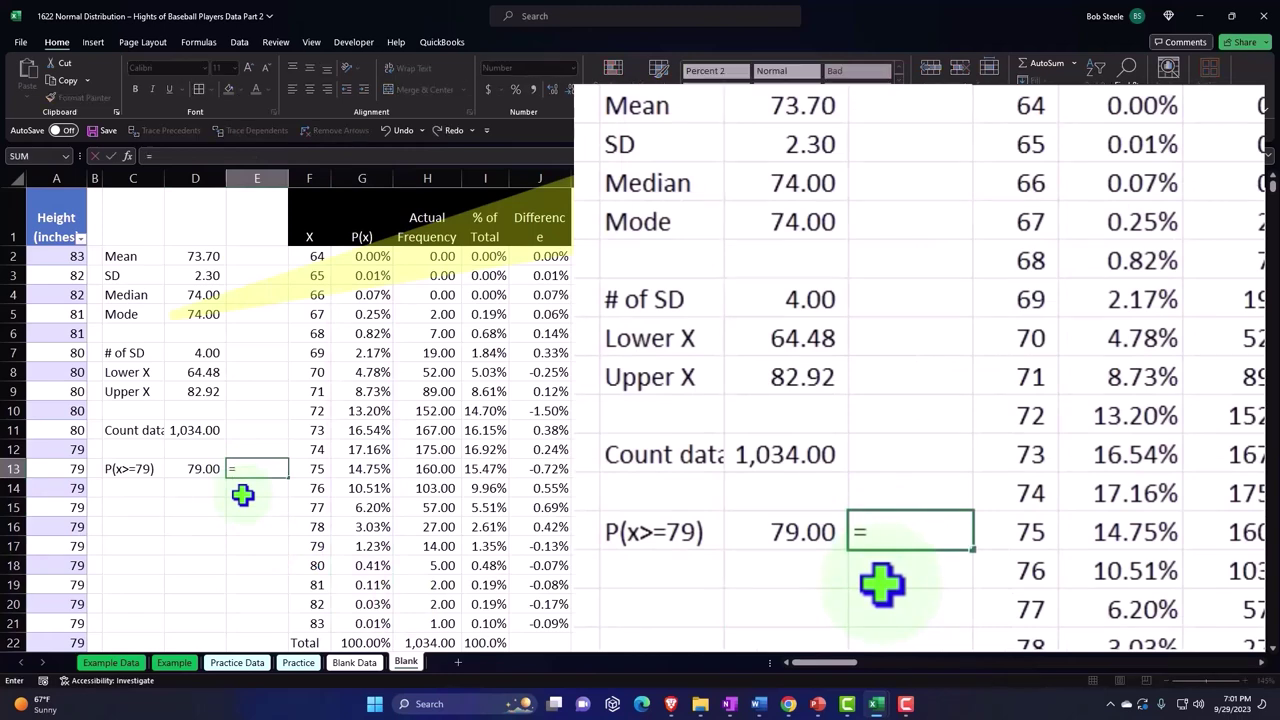
text(1-norm)
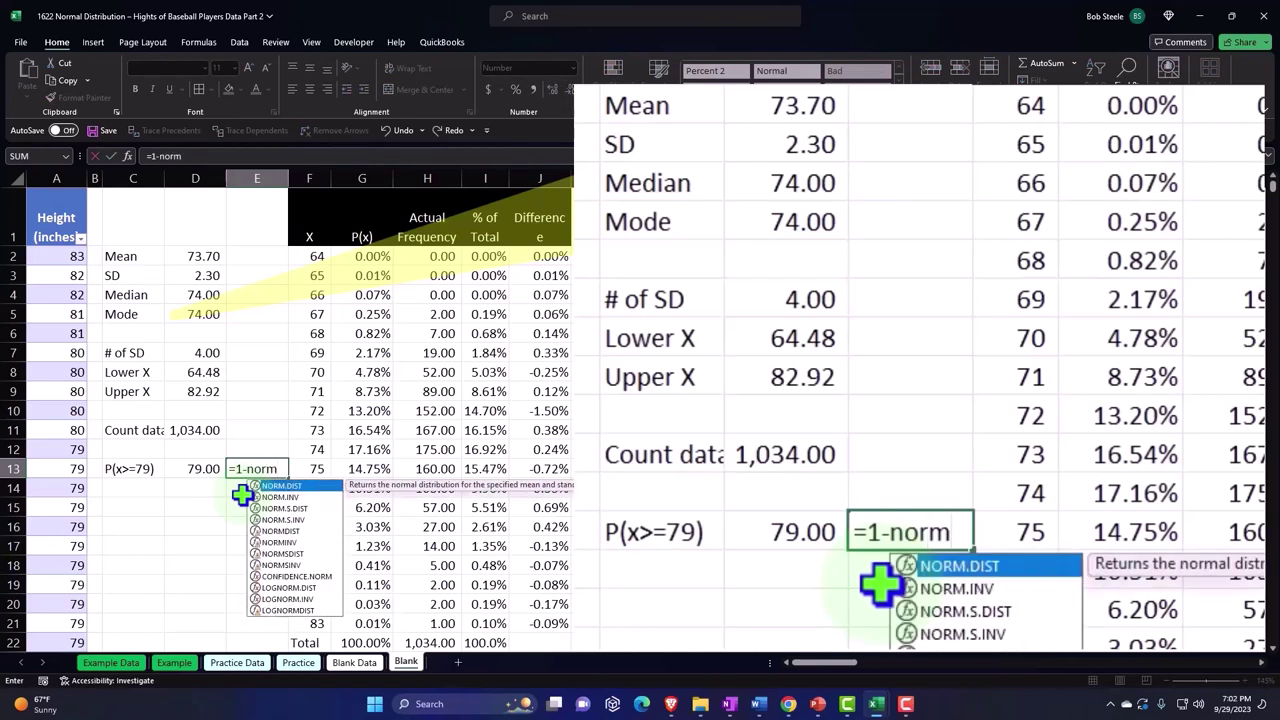
text(.)
key(Tab)
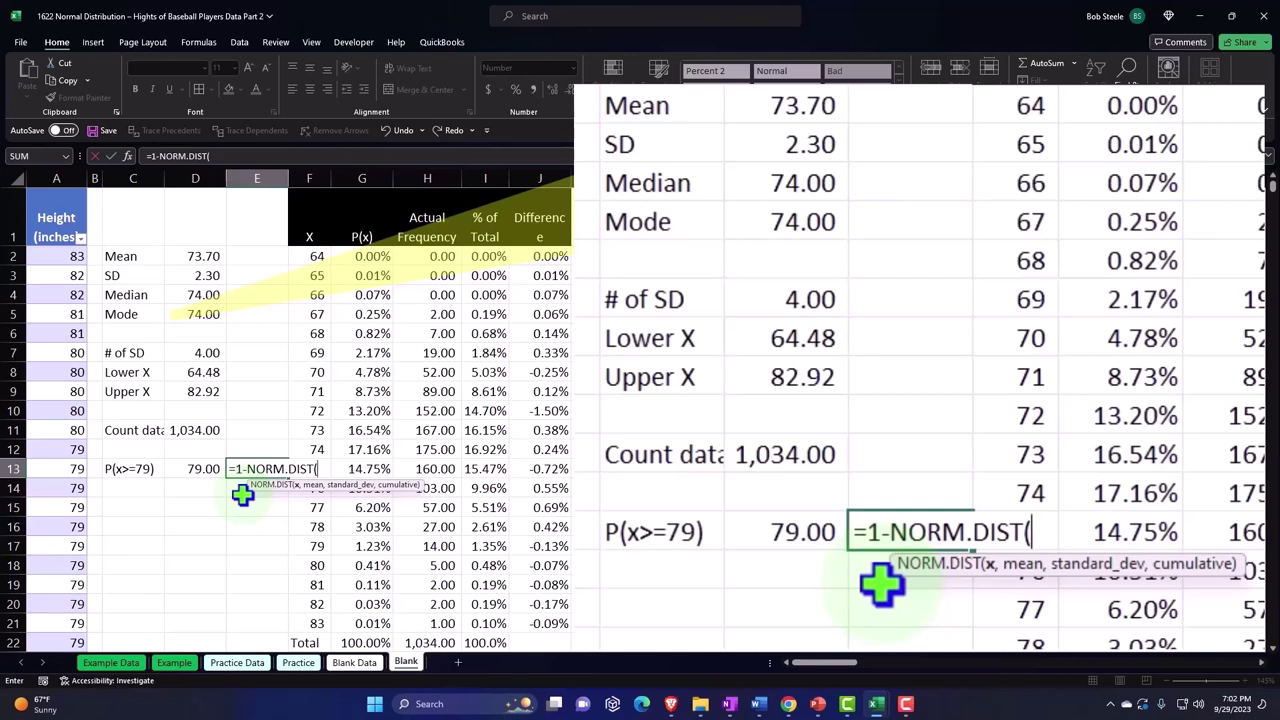
click(196, 469)
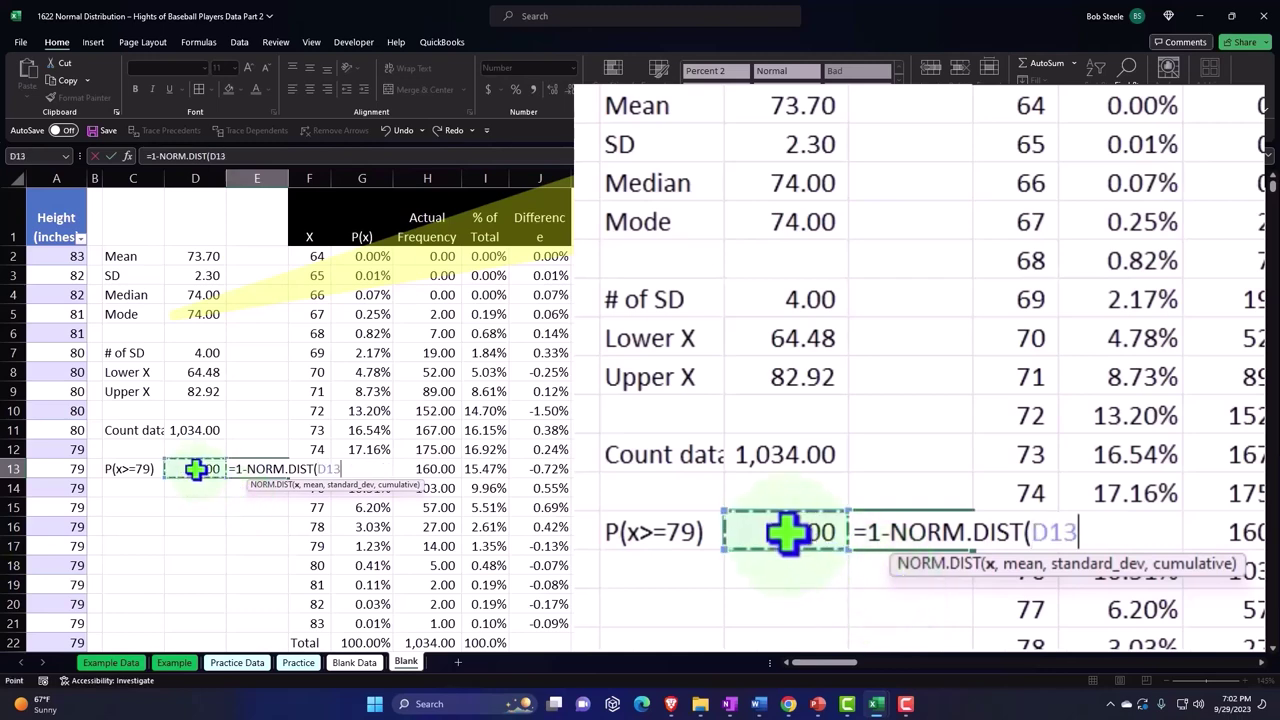
text(,)
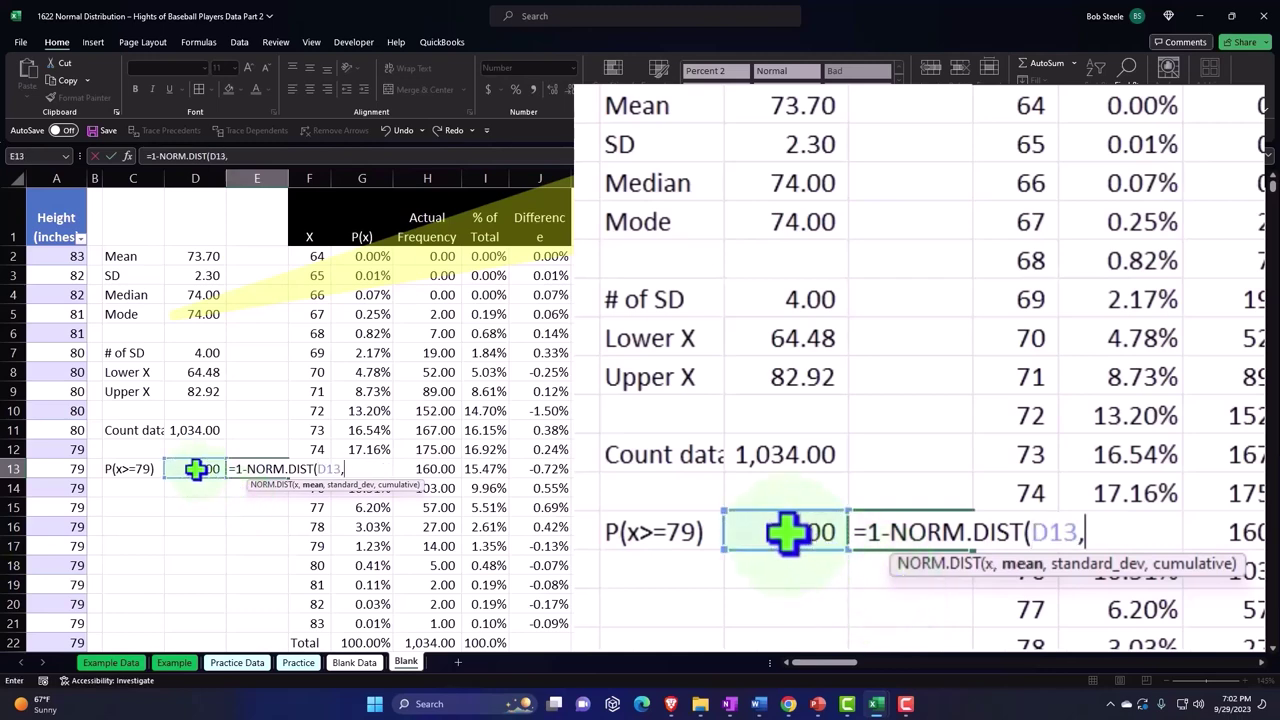
click(203, 256)
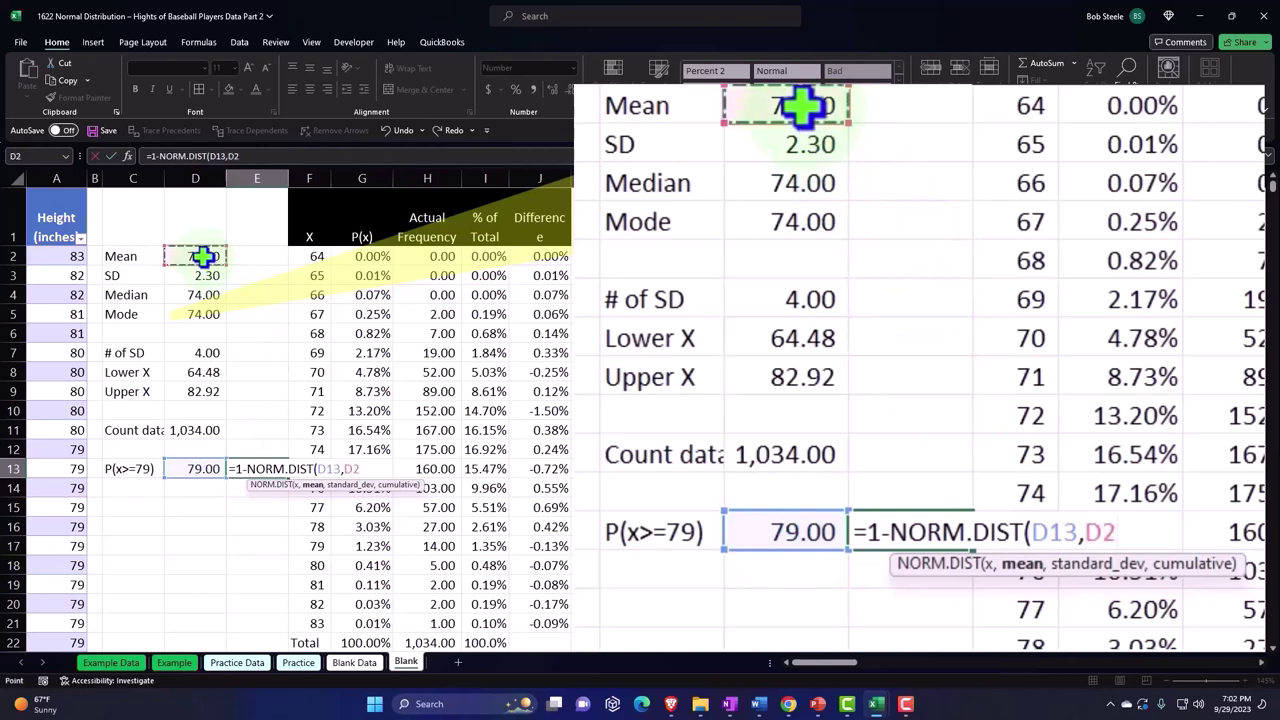
text(,)
click(201, 275)
text(,)
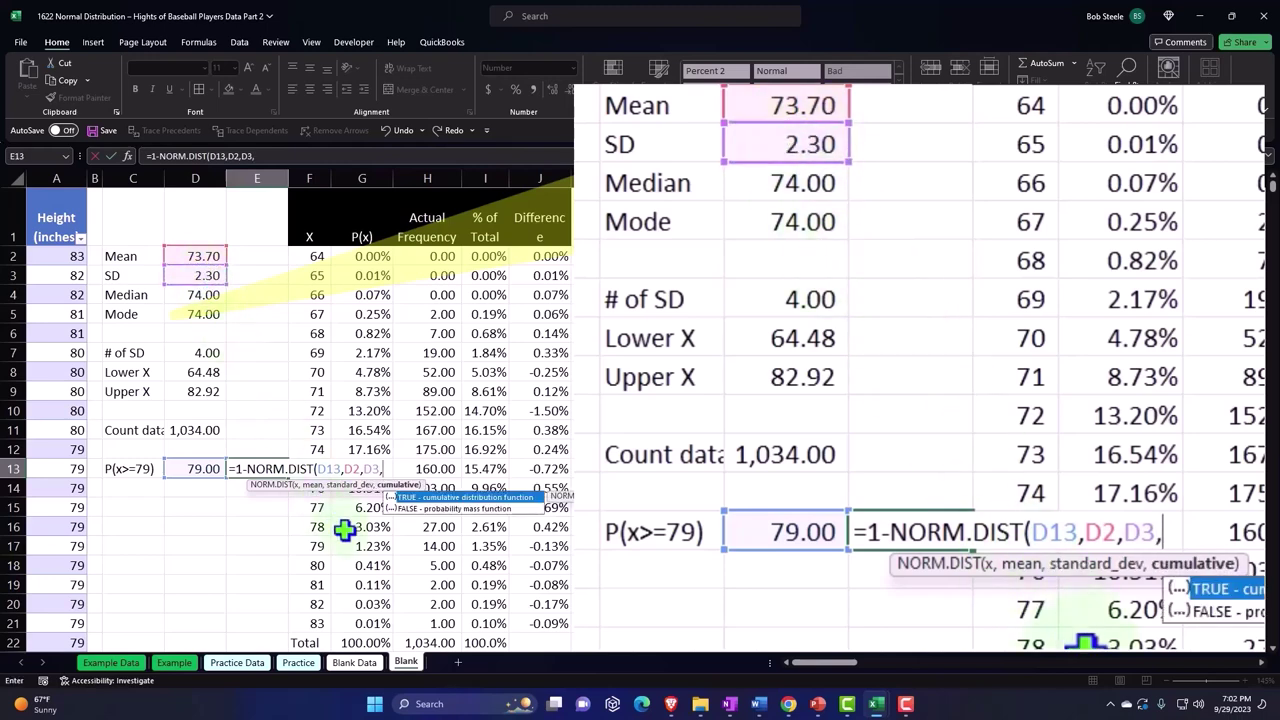
text(1))
Format the E13 result as a two-decimal percentage (1.07%) and compare with the X 79–83 table total
key(Return)
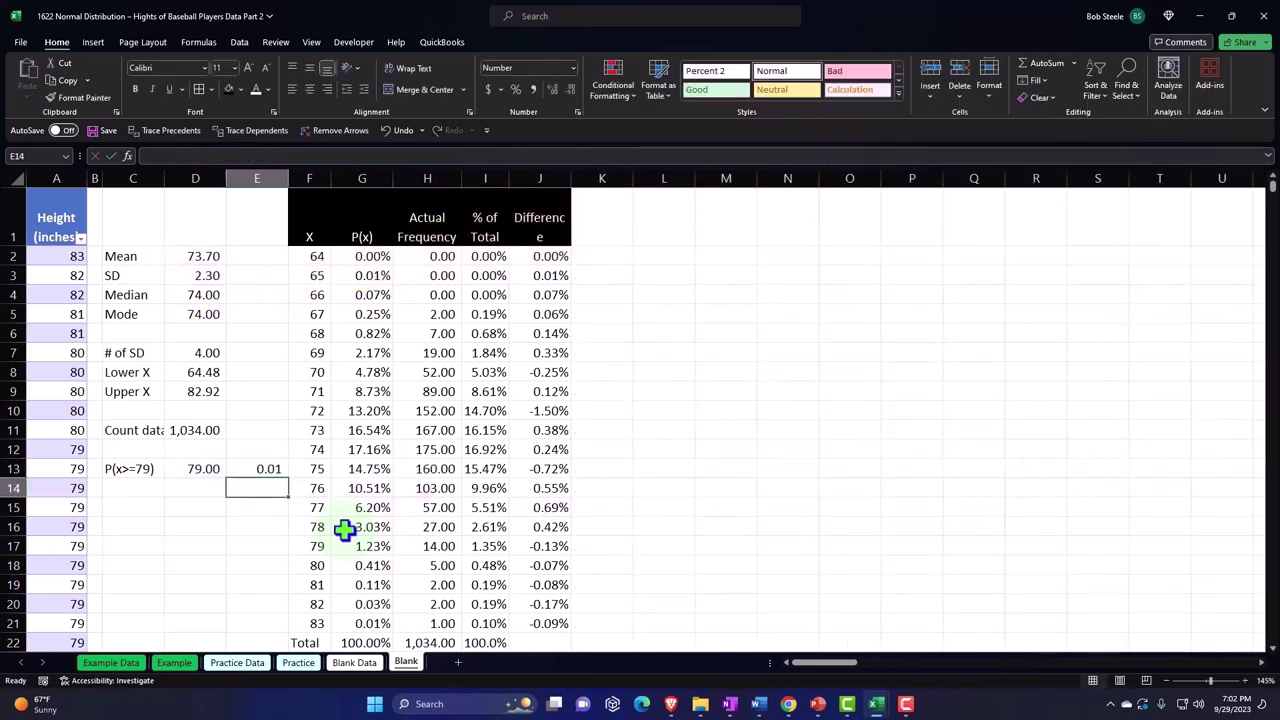
click(265, 471)
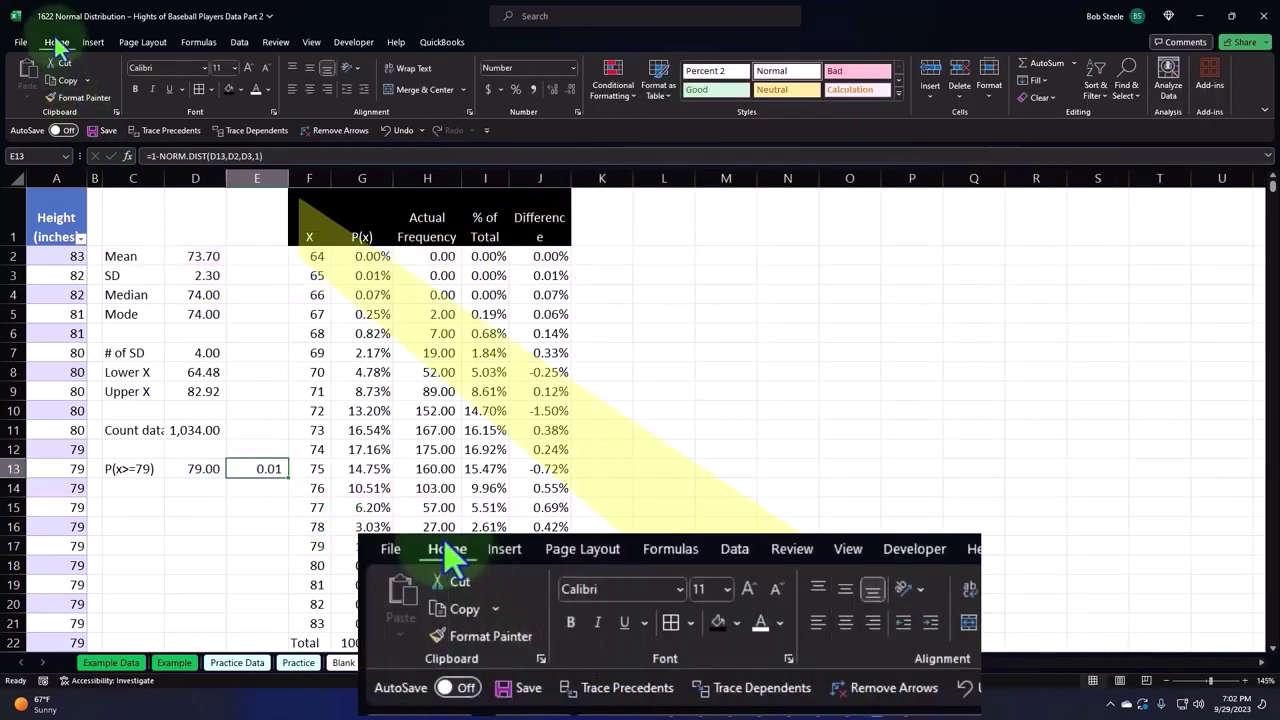
click(516, 90)
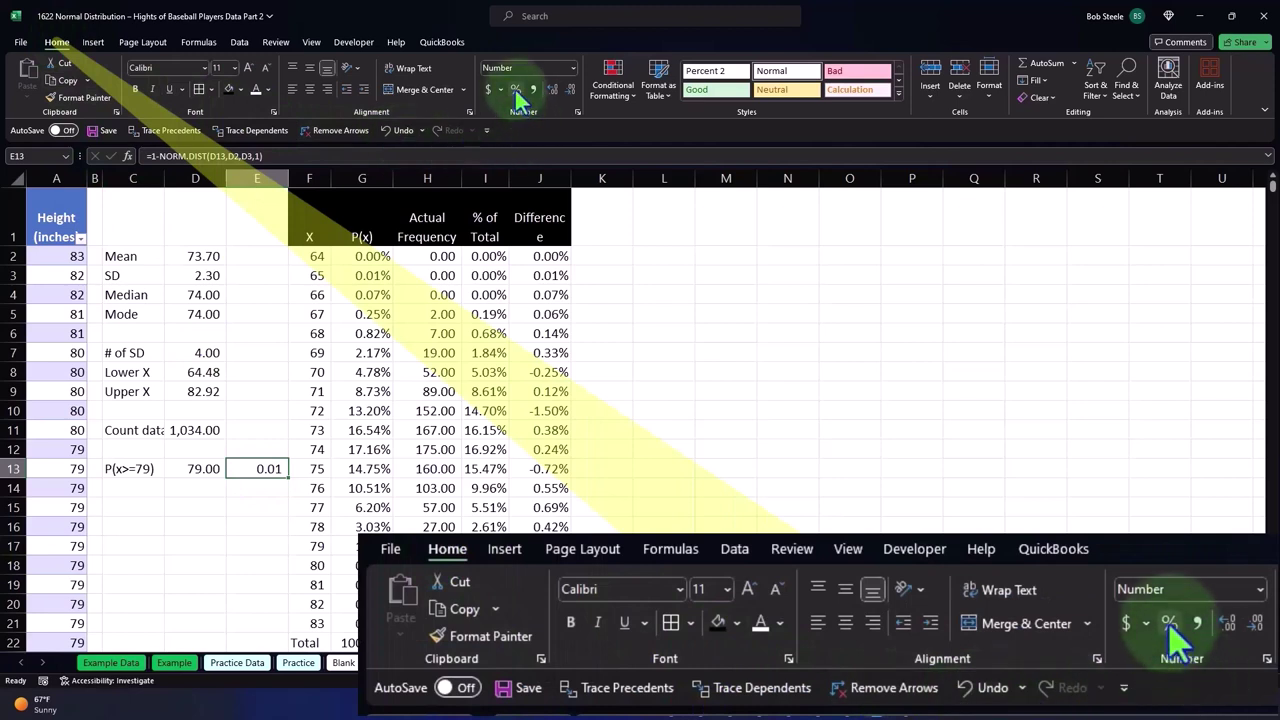
click(552, 90)
click(552, 90)
drag(370, 546, 373, 617)
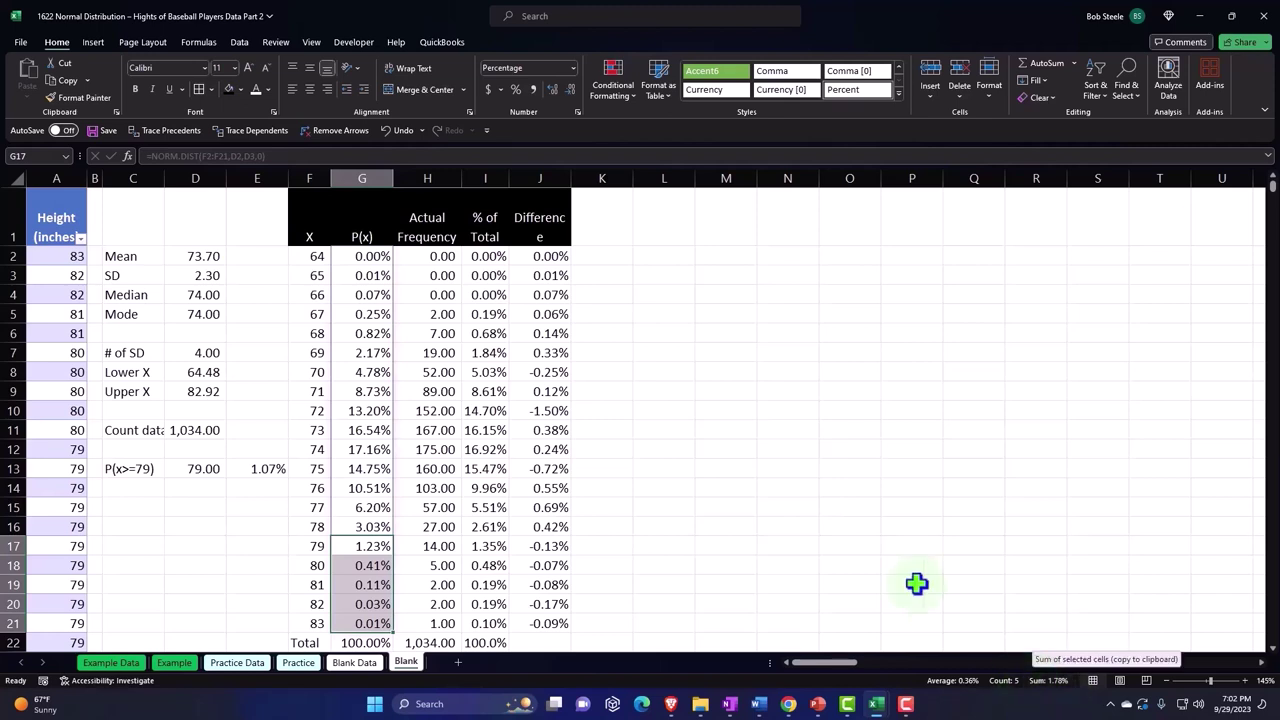
Enter a Z header in K1 with black fill, centred, and make column K narrower
click(607, 215)
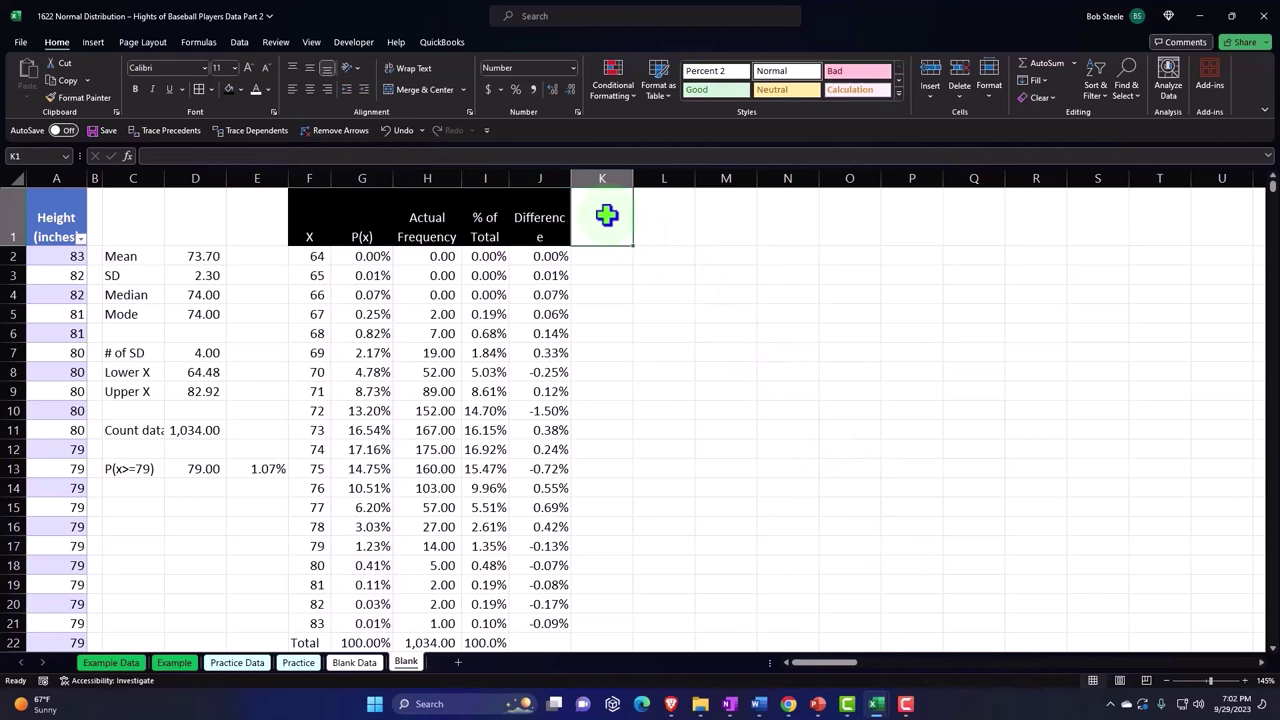
text(ZX)
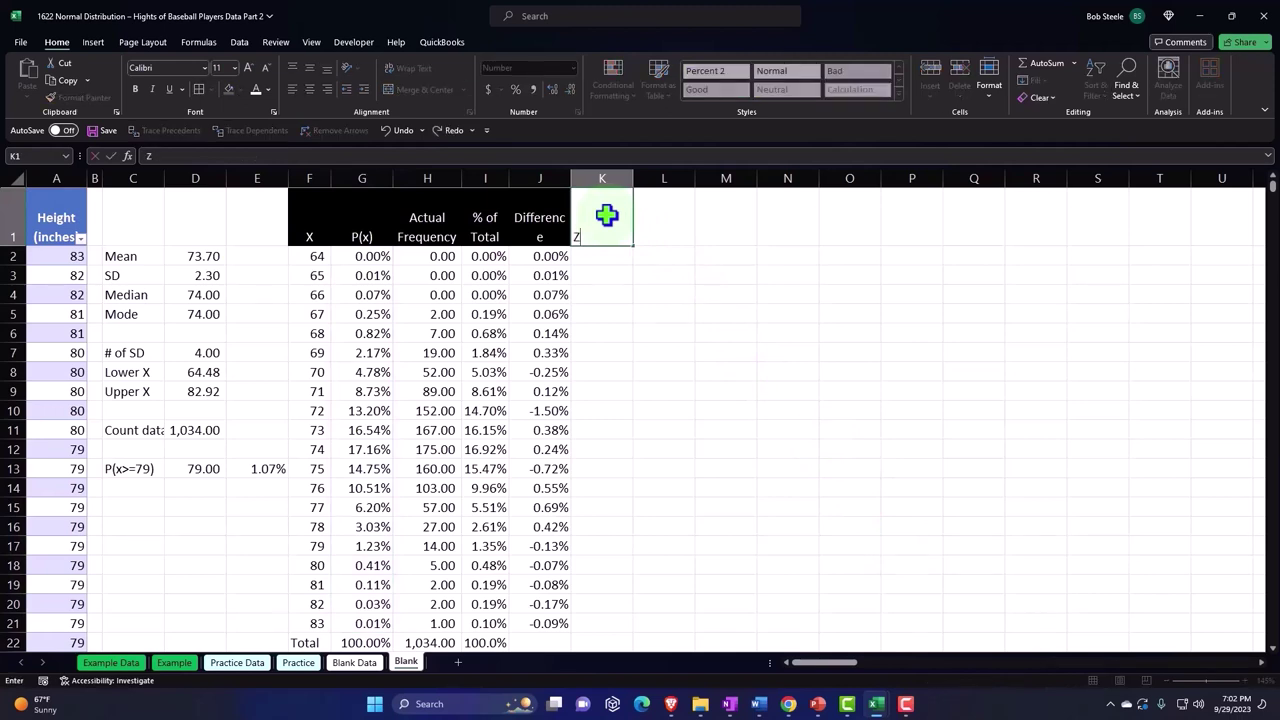
key(Return)
click(607, 215)
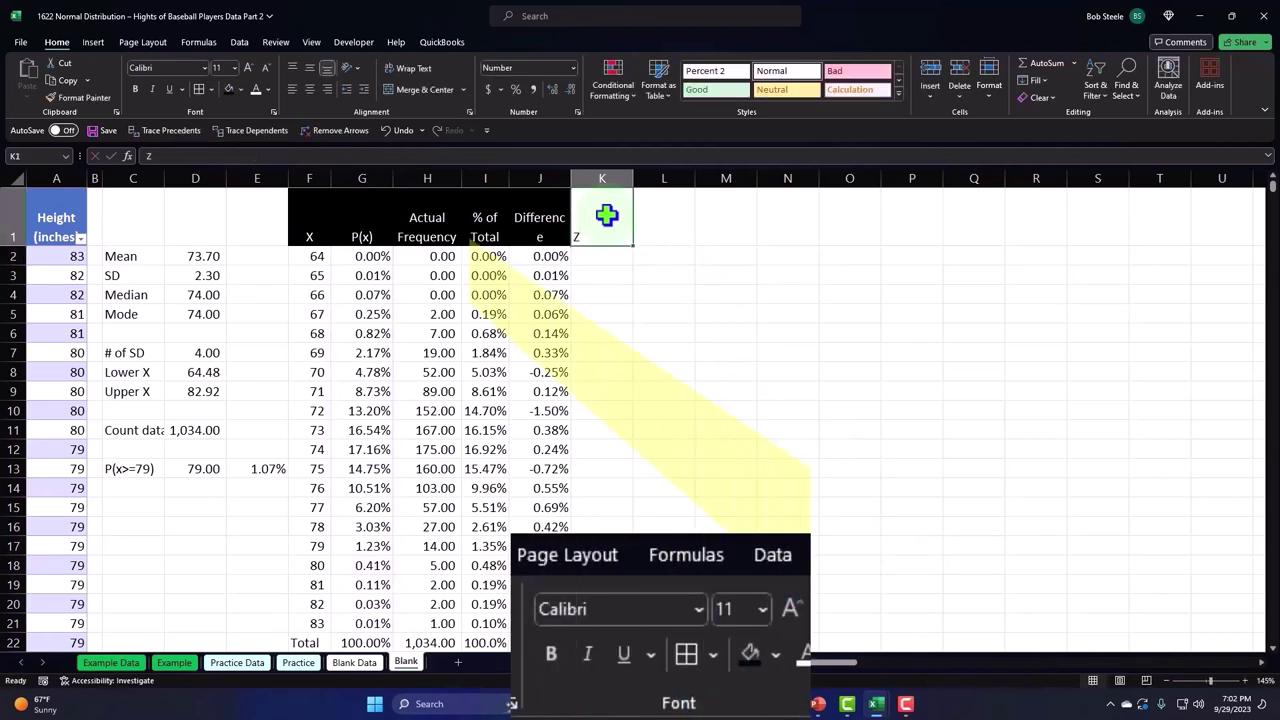
click(229, 89)
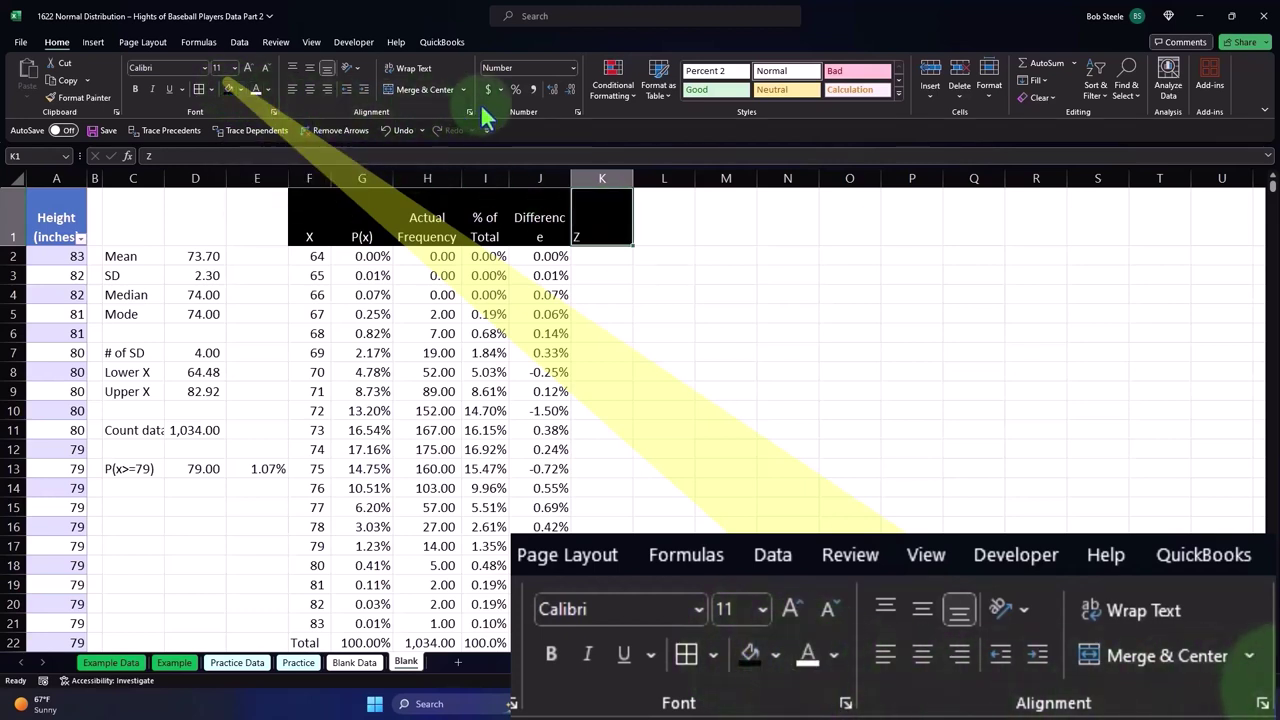
click(310, 90)
drag(633, 180, 618, 182)
click(600, 256)
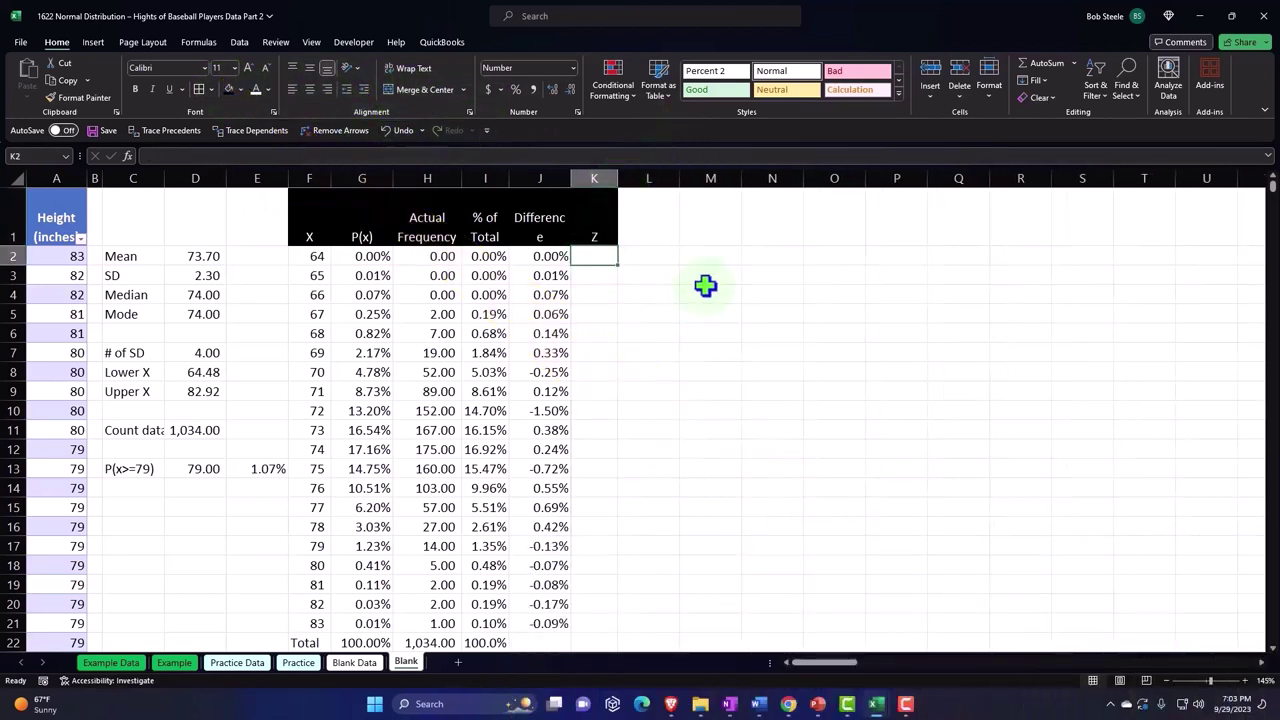
Enter the Z-score formula =(F2-D2)/D3 in K2 and fill it down to K21
text(=()
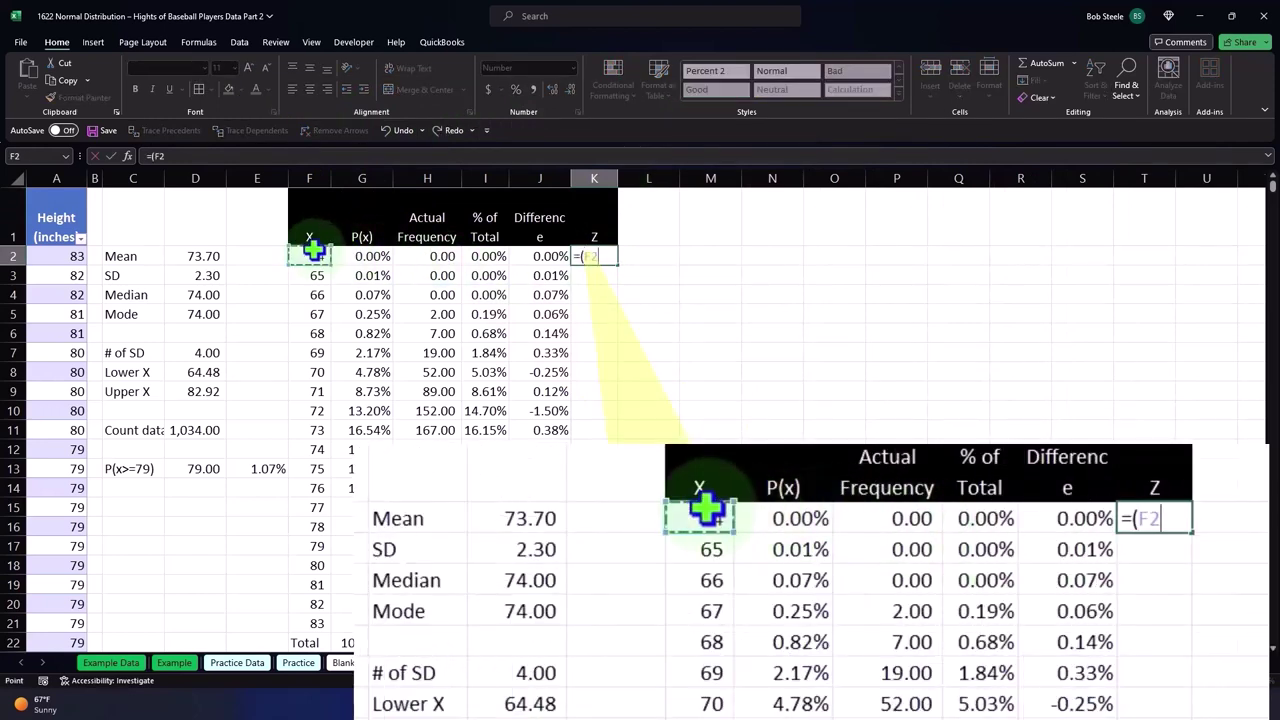
click(317, 256)
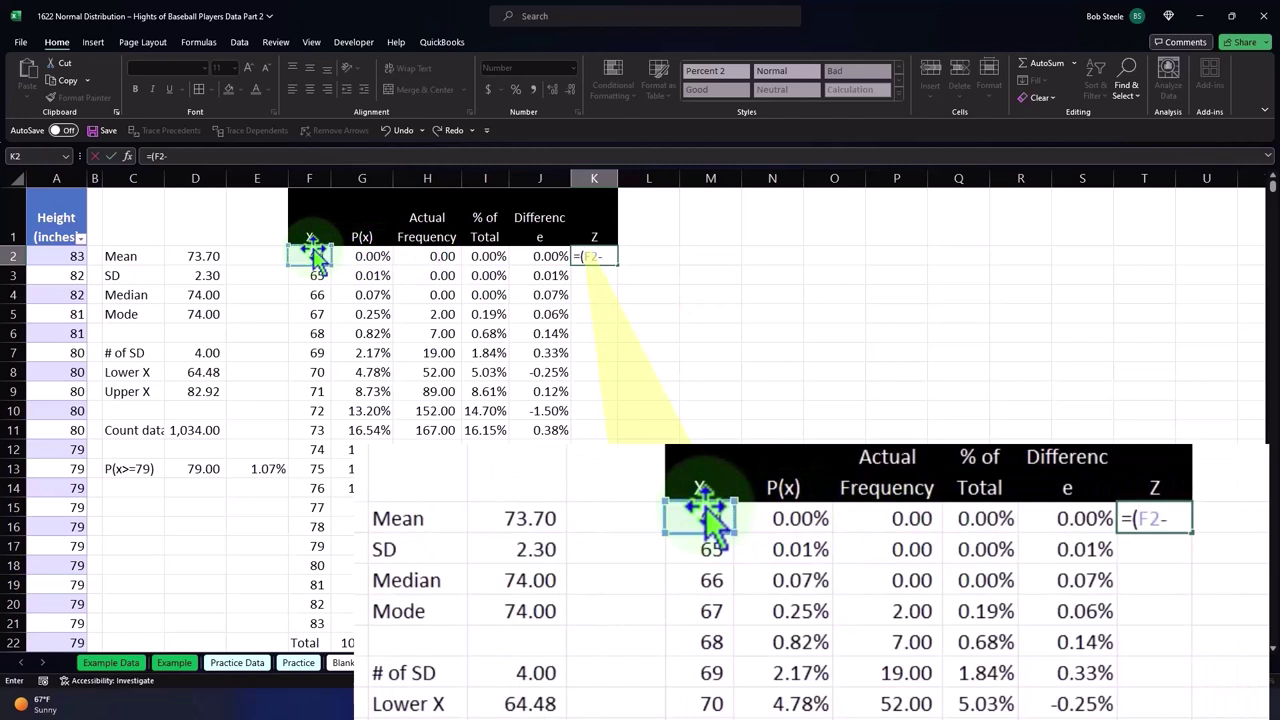
text(-)
click(210, 252)
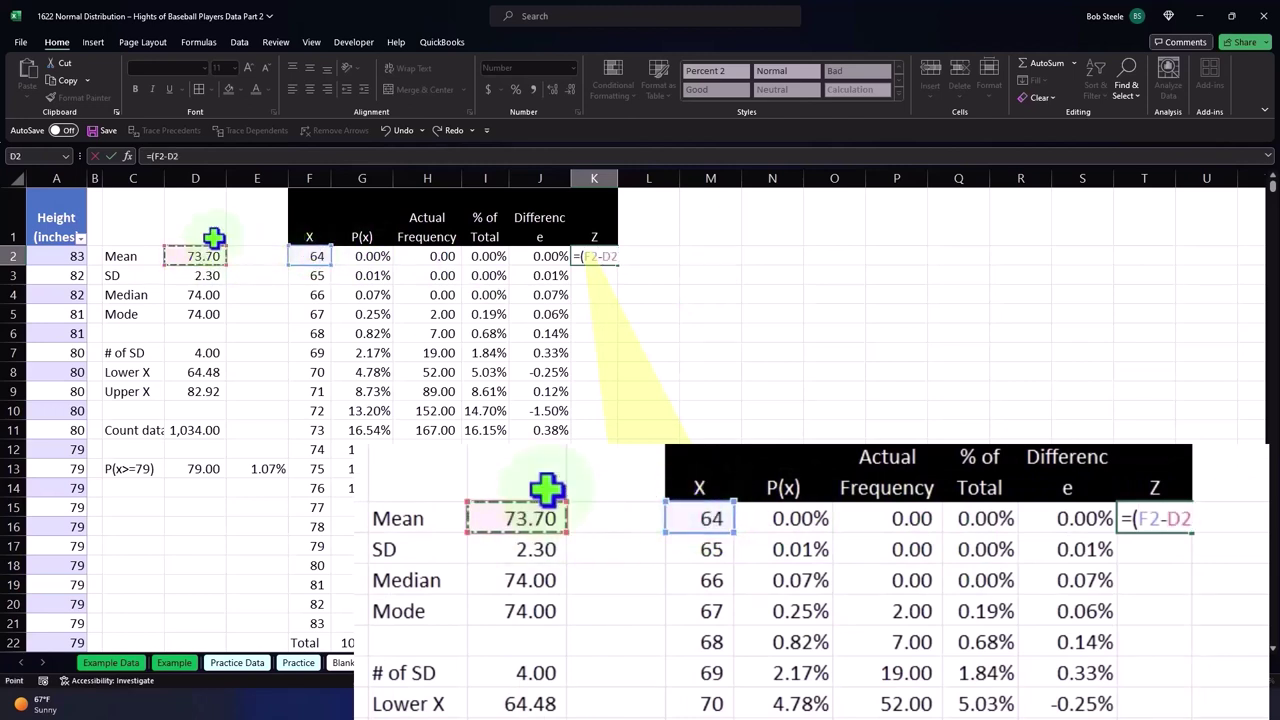
text())
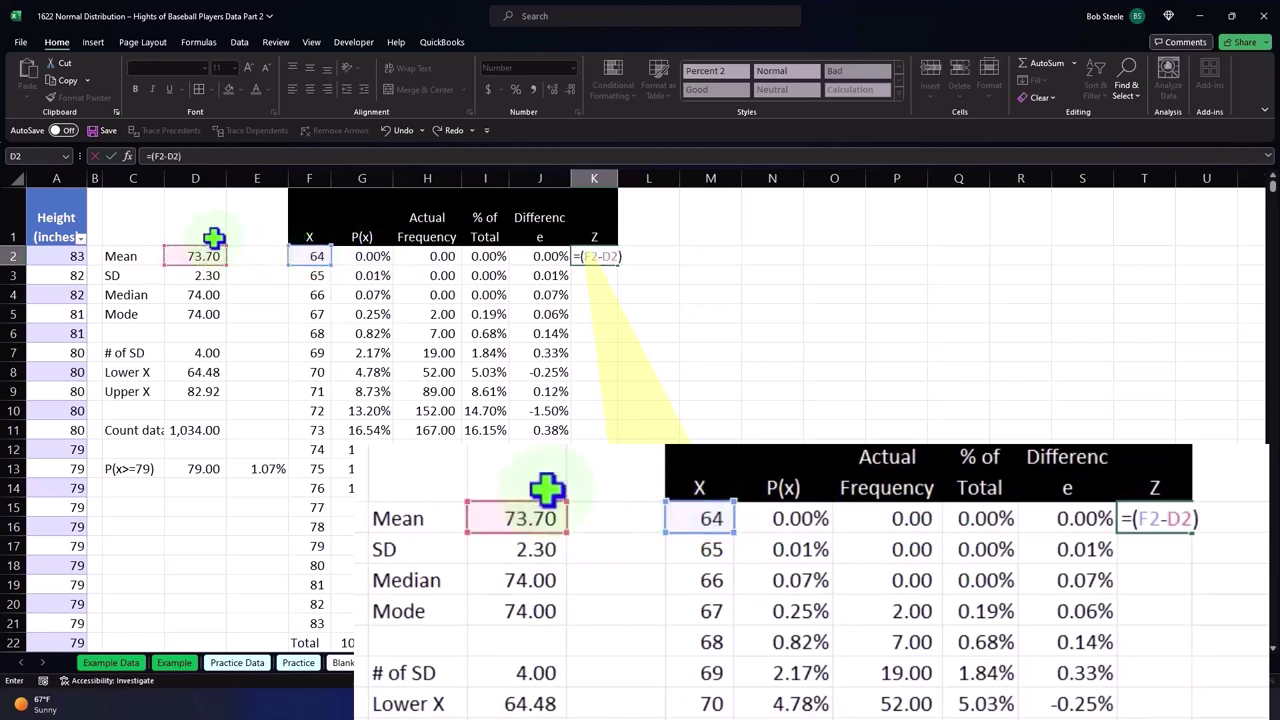
text(/)
click(205, 274)
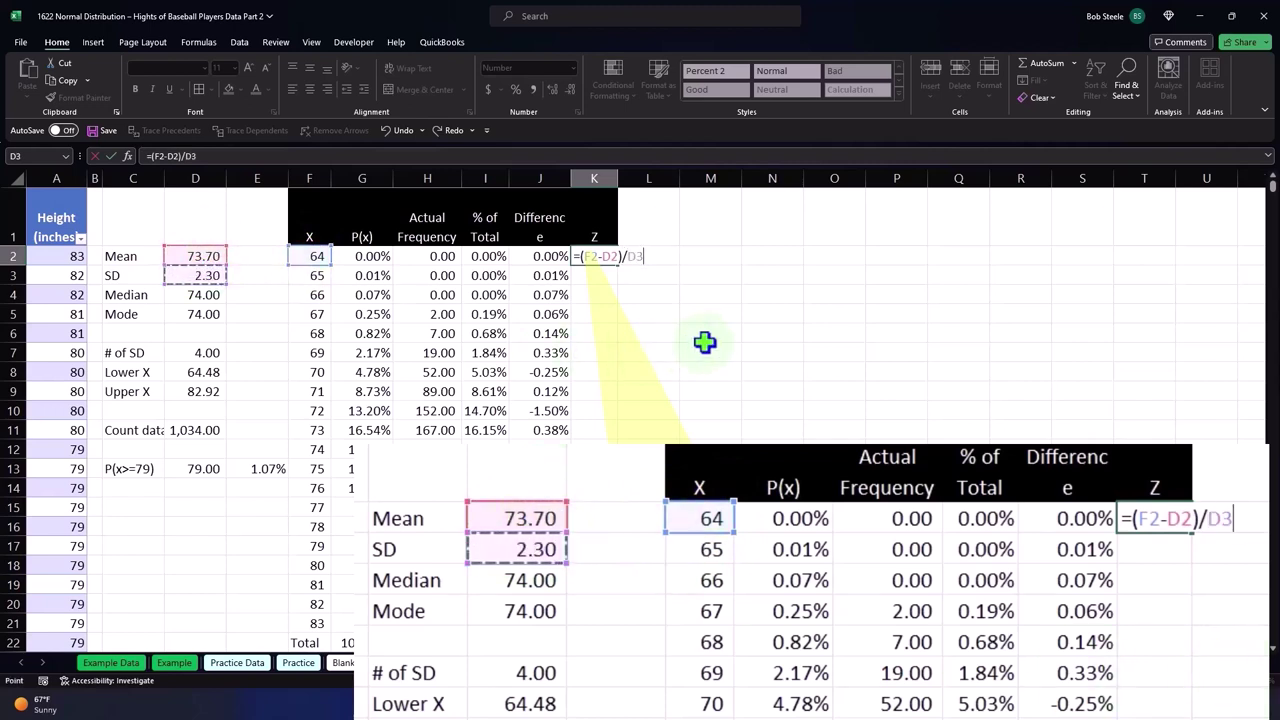
key(Return)
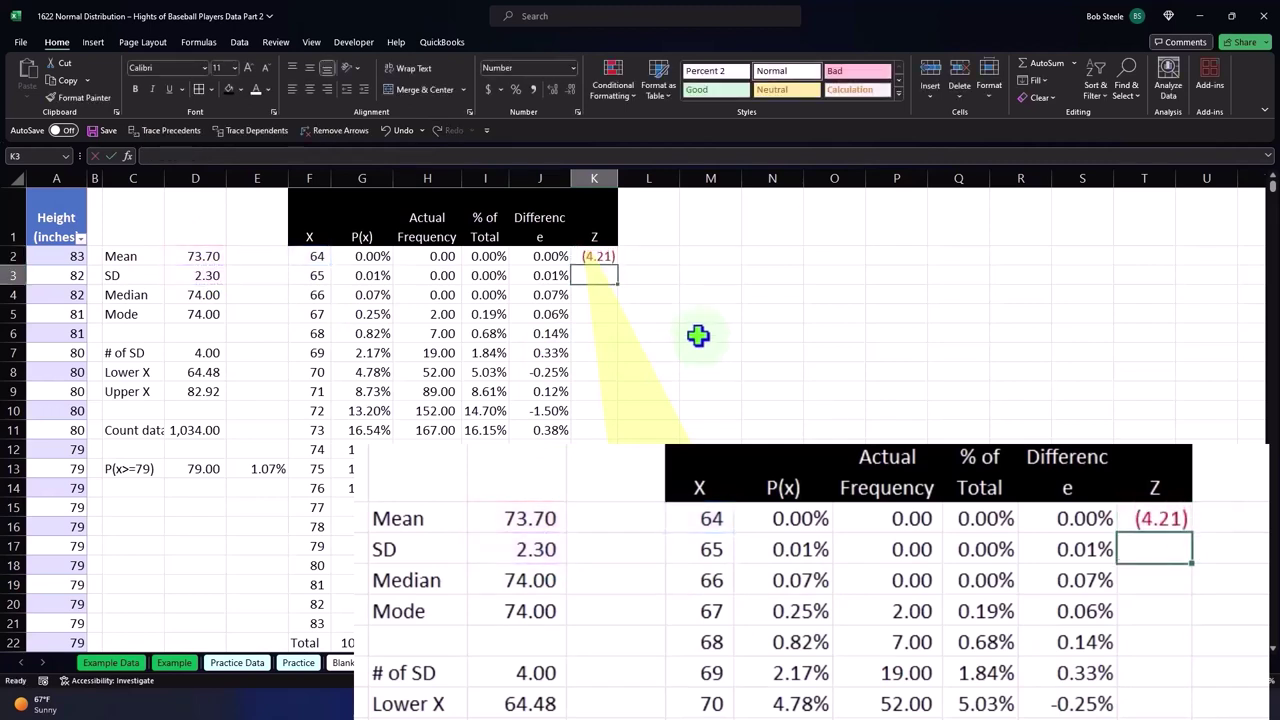
click(604, 259)
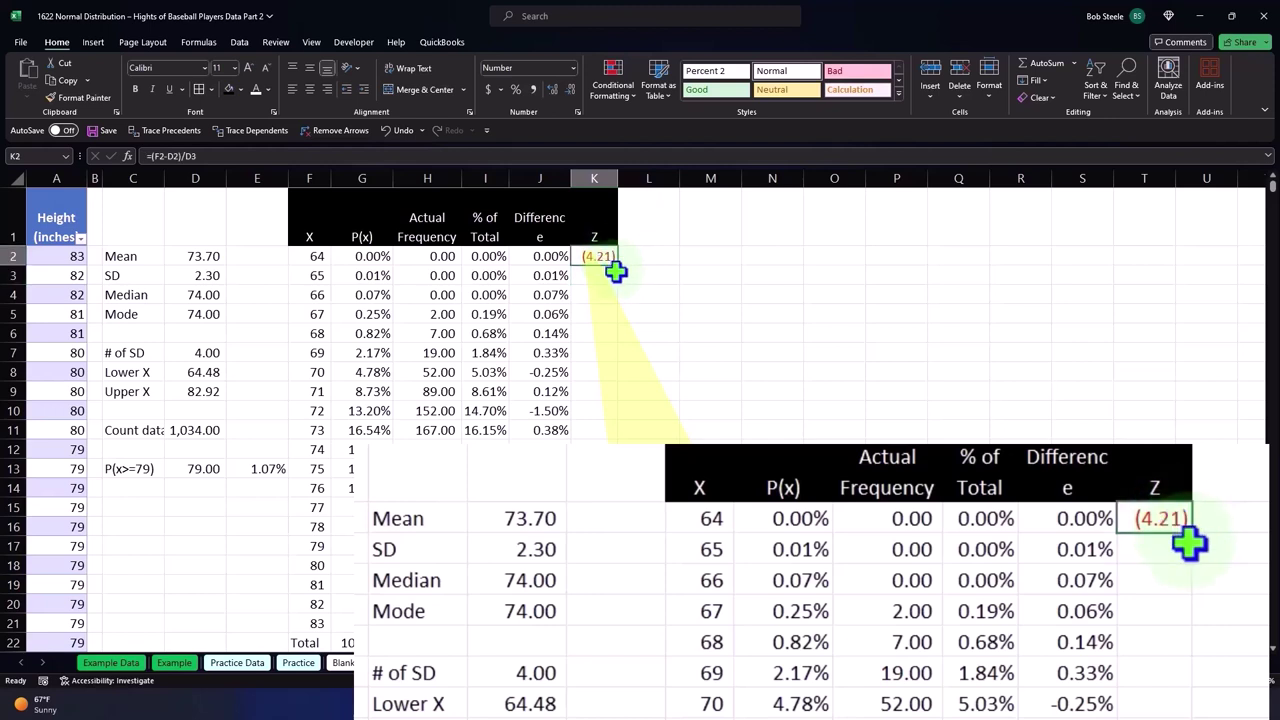
double_click(619, 267)
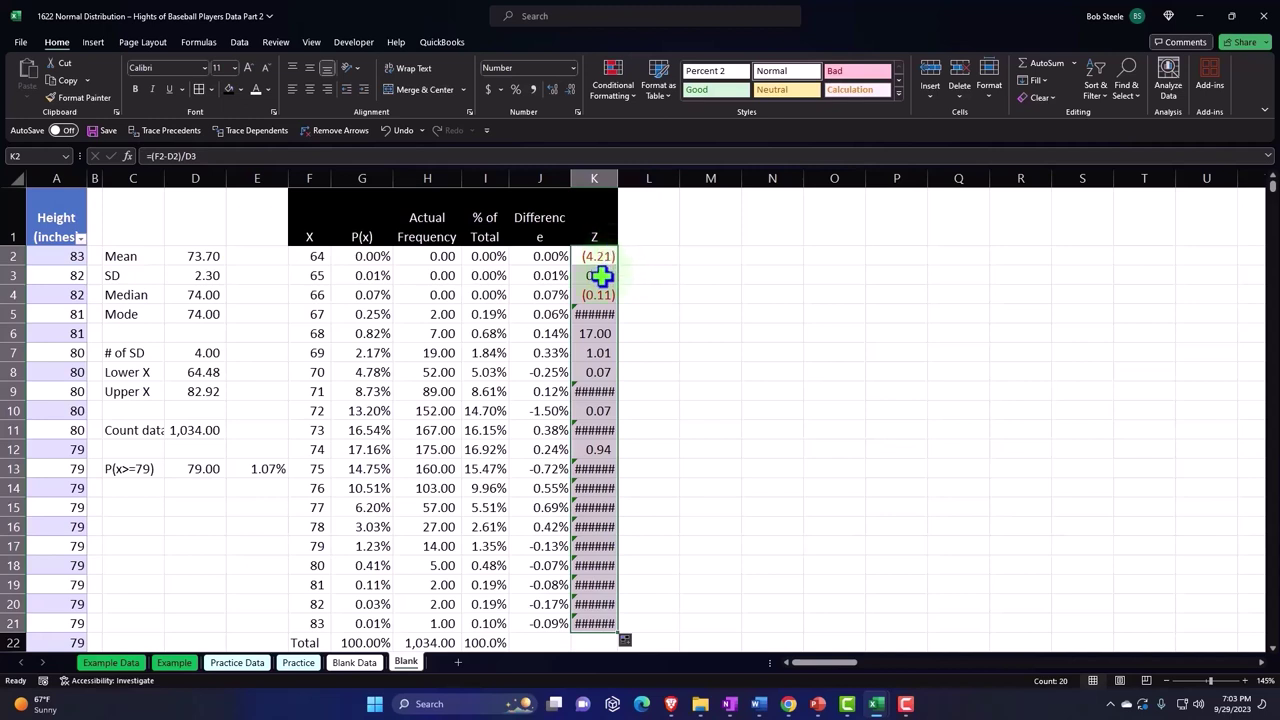
Make the mean and SD references absolute, =(F2-$D$2)/$D$3, and refill down to K21
double_click(595, 258)
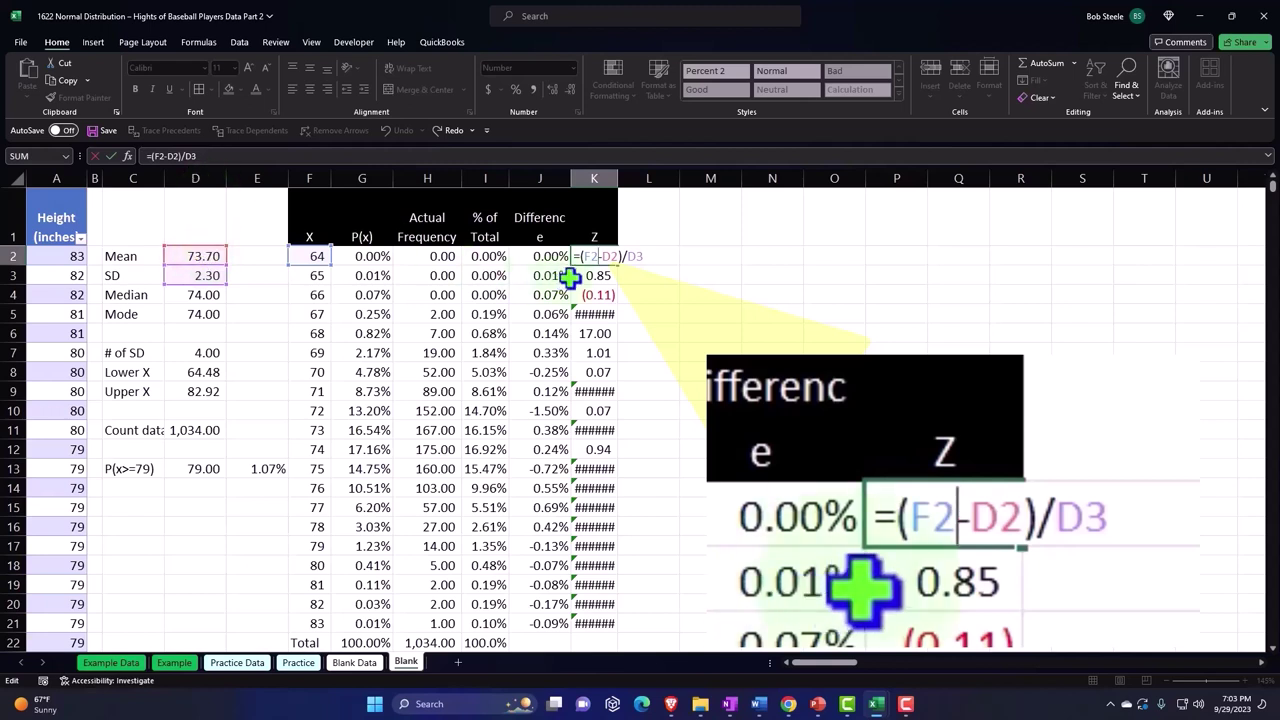
click(610, 257)
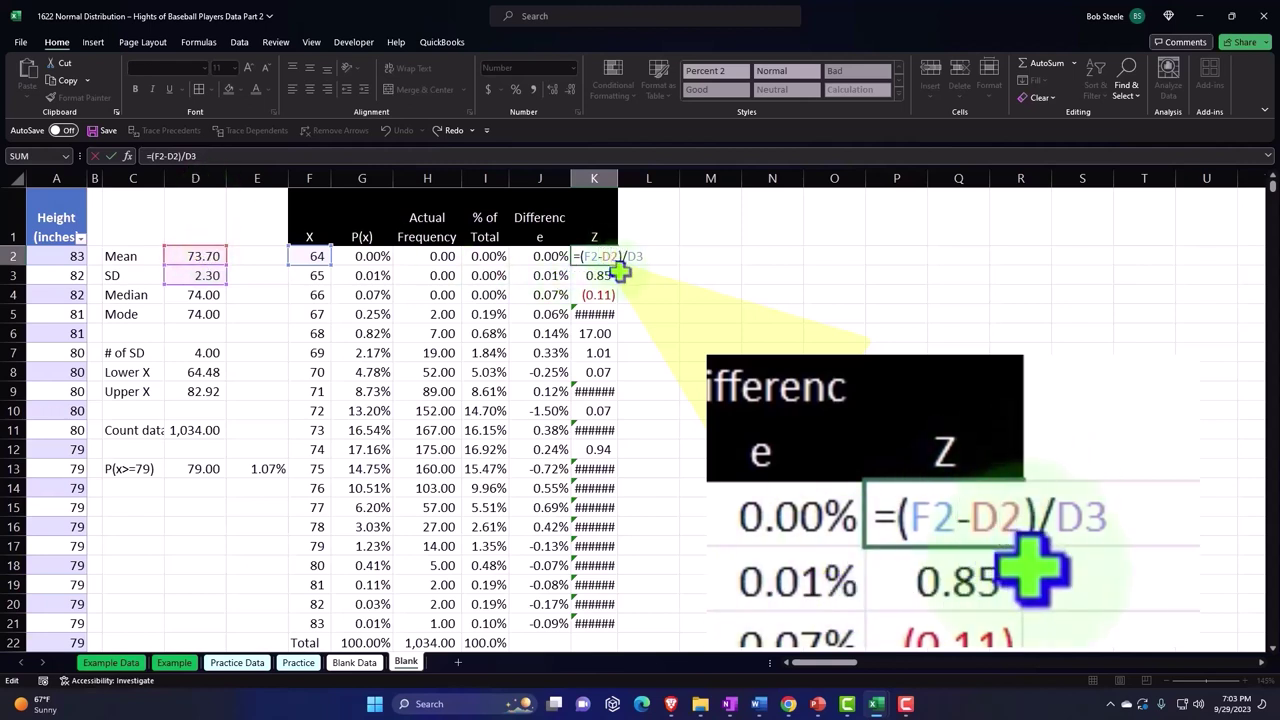
key(F4)
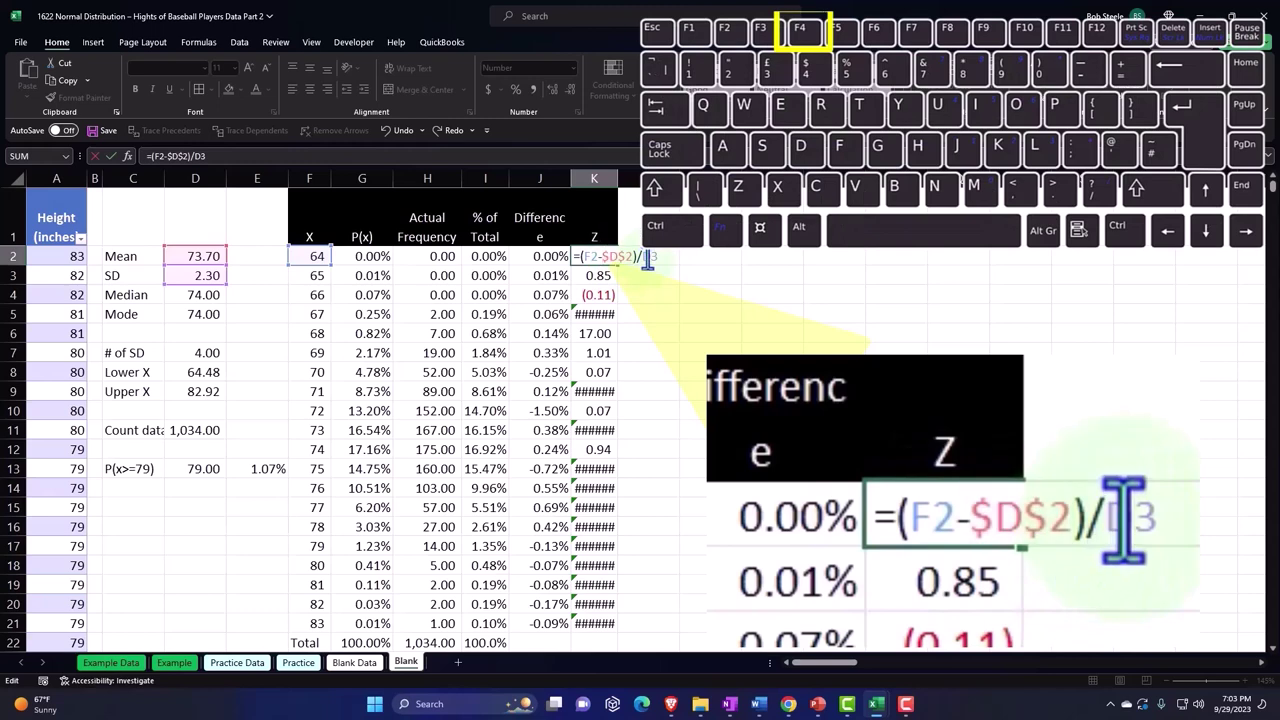
double_click(648, 258)
key(F4)
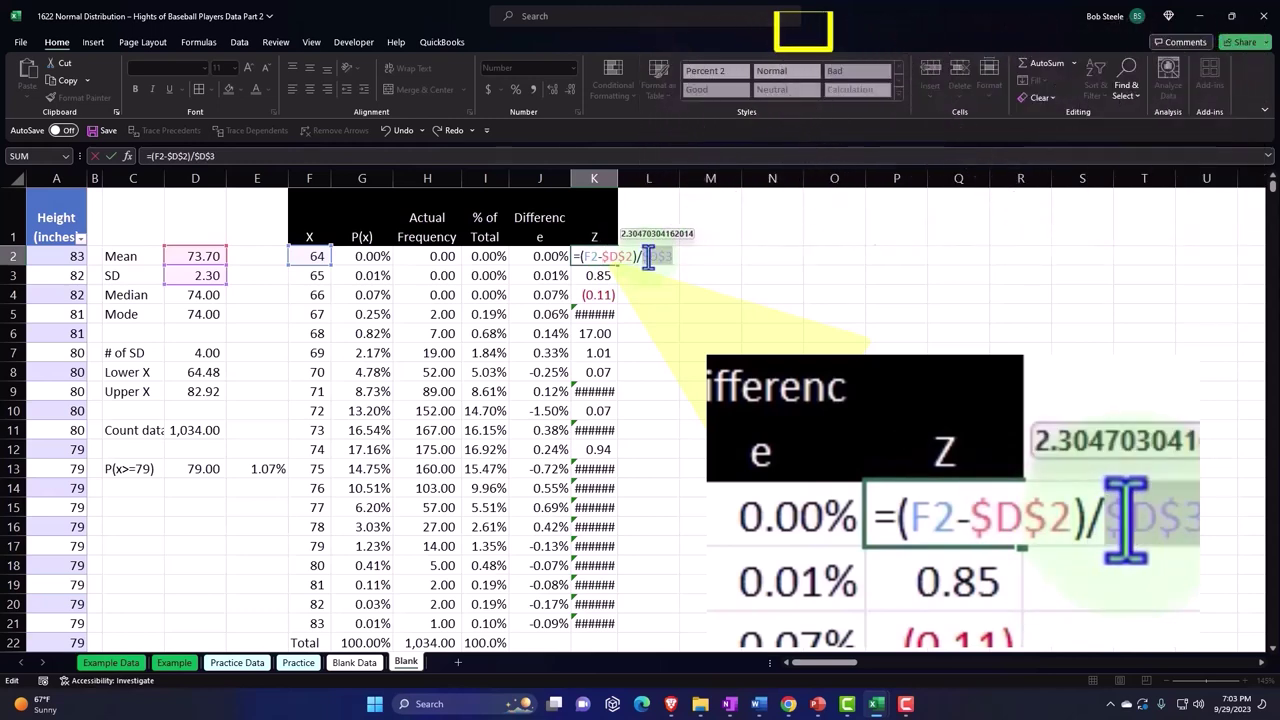
key(Return)
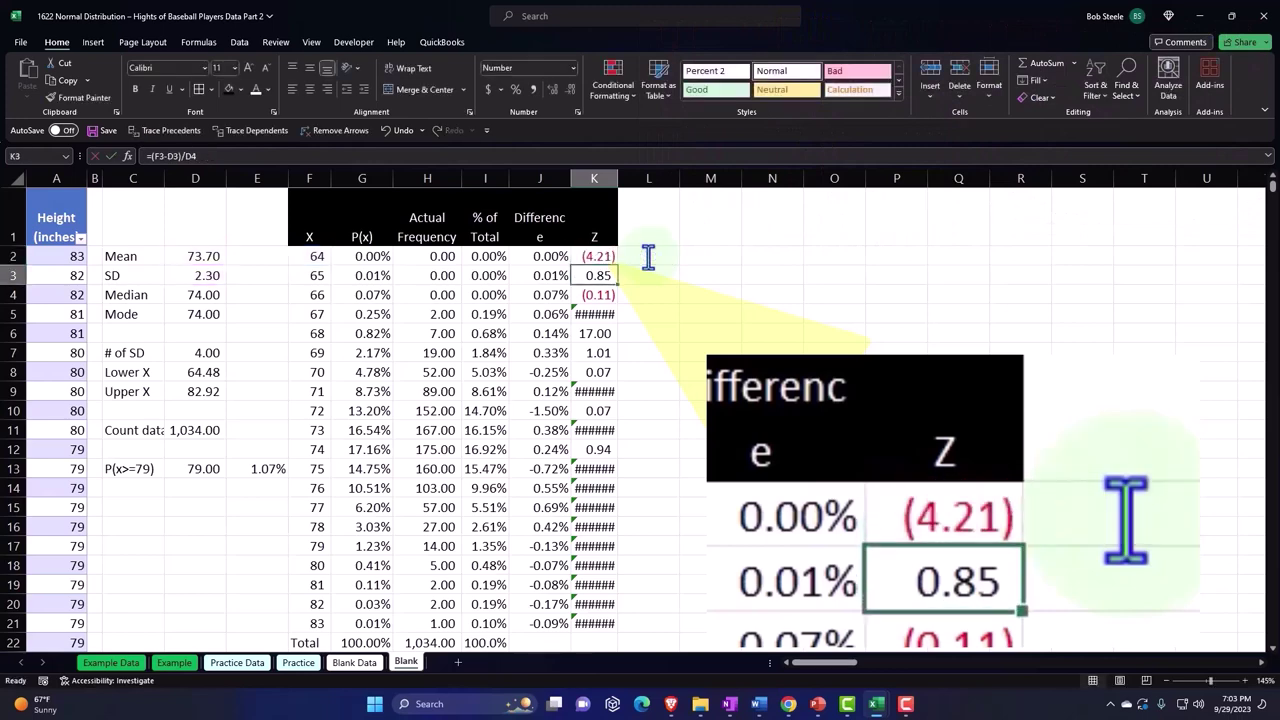
click(610, 257)
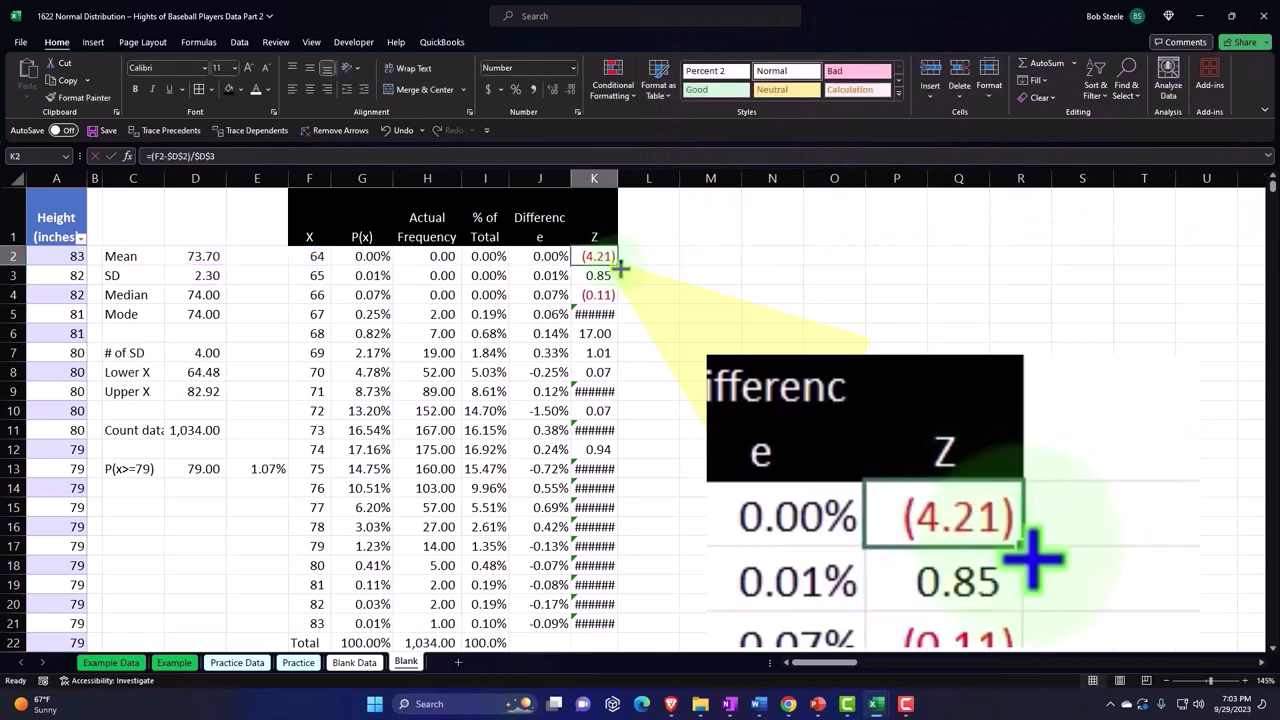
double_click(618, 265)
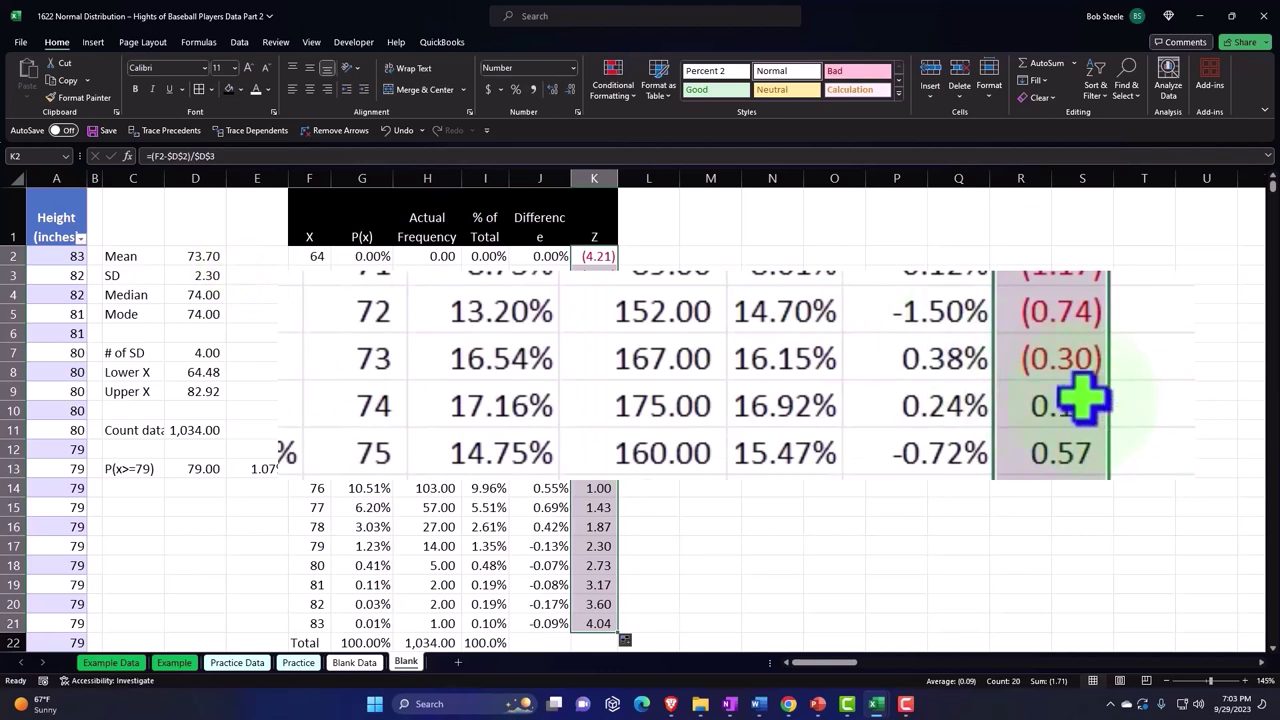
drag(594, 432, 594, 449)
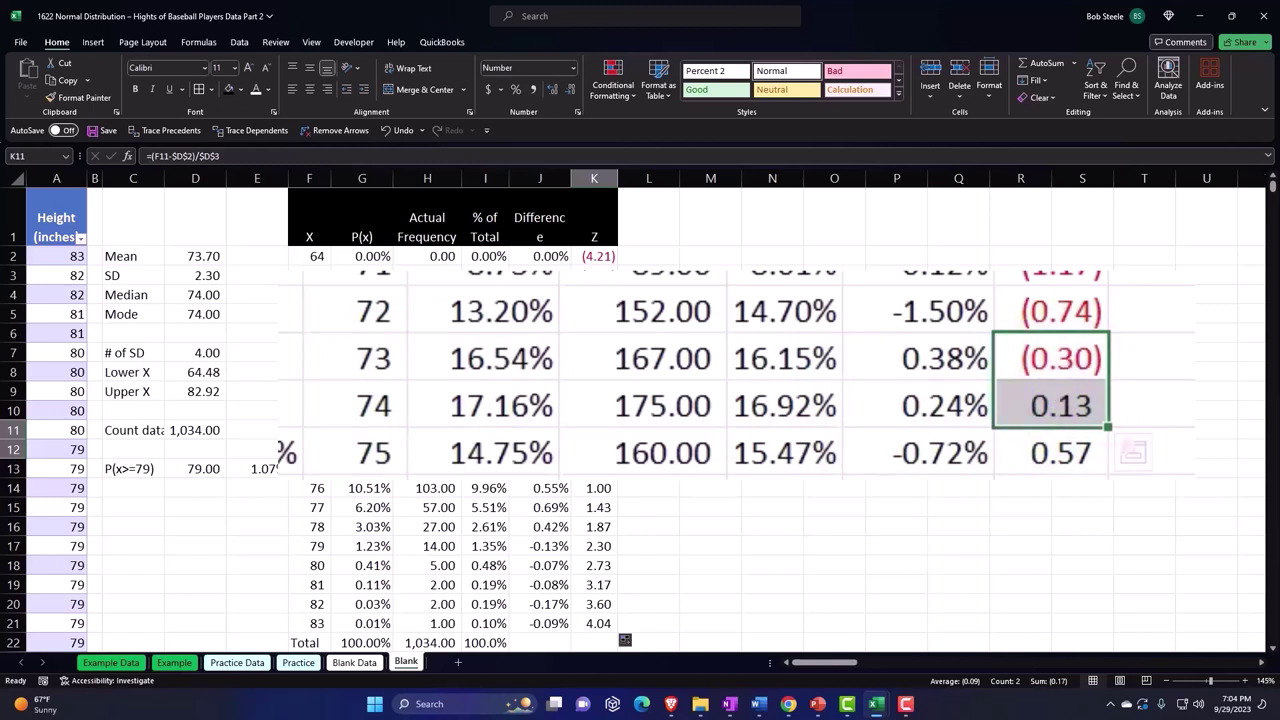
Link L1 to the label with =C13 and style it as white text on black fill
click(651, 212)
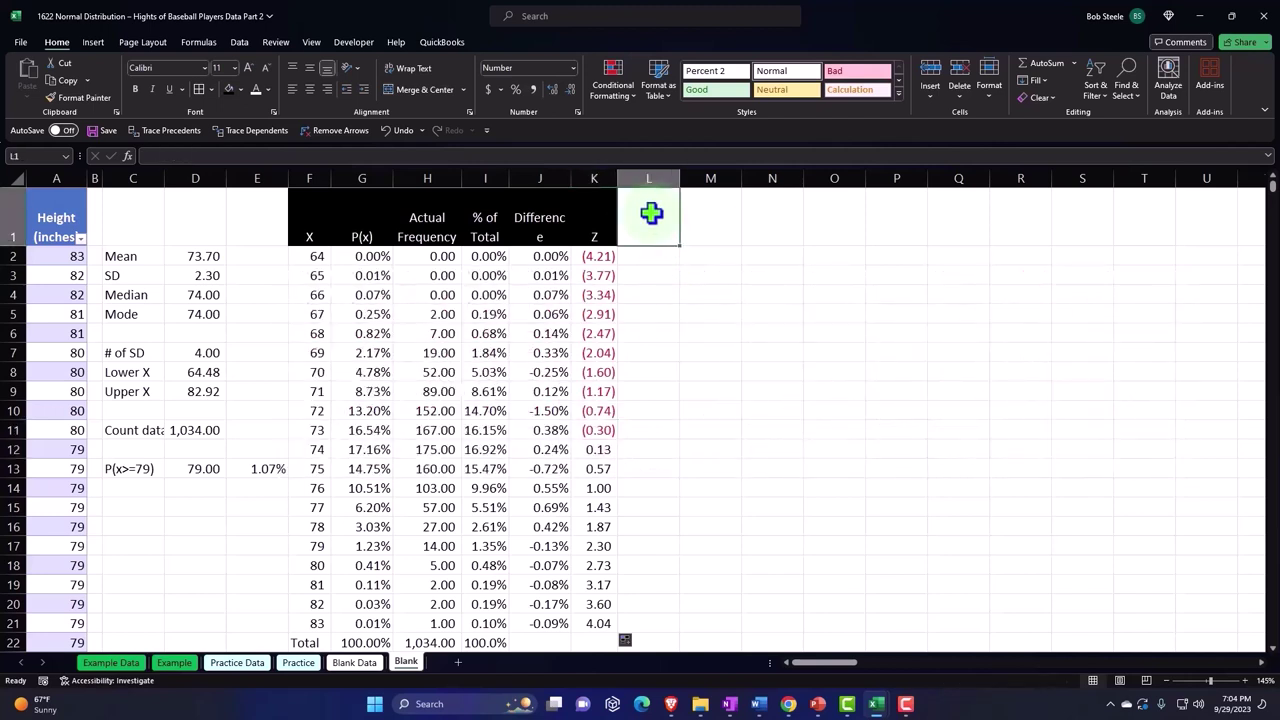
text(=)
key(Down)
key(Down)
key(Down)
key(Down)
key(Down)
key(Down)
key(Down)
key(Down)
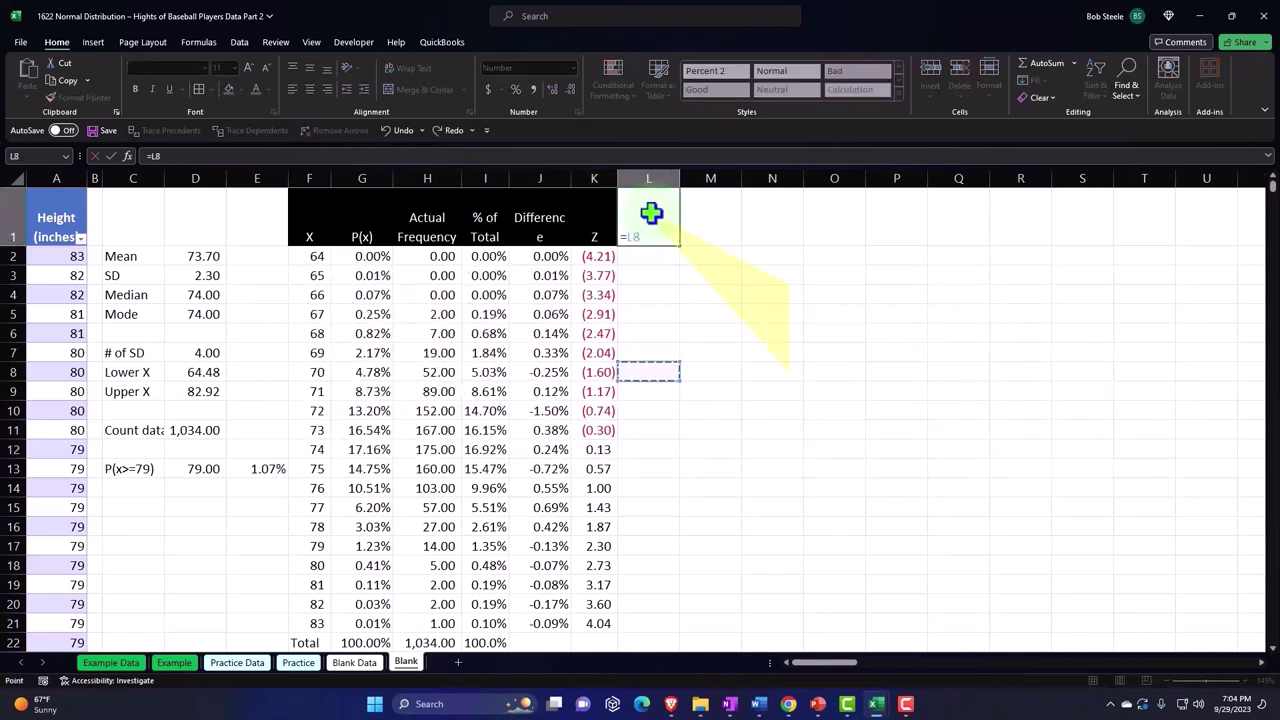
key(Left)
key(Left)
key(Left)
key(Left)
key(Left)
key(Left)
key(Left)
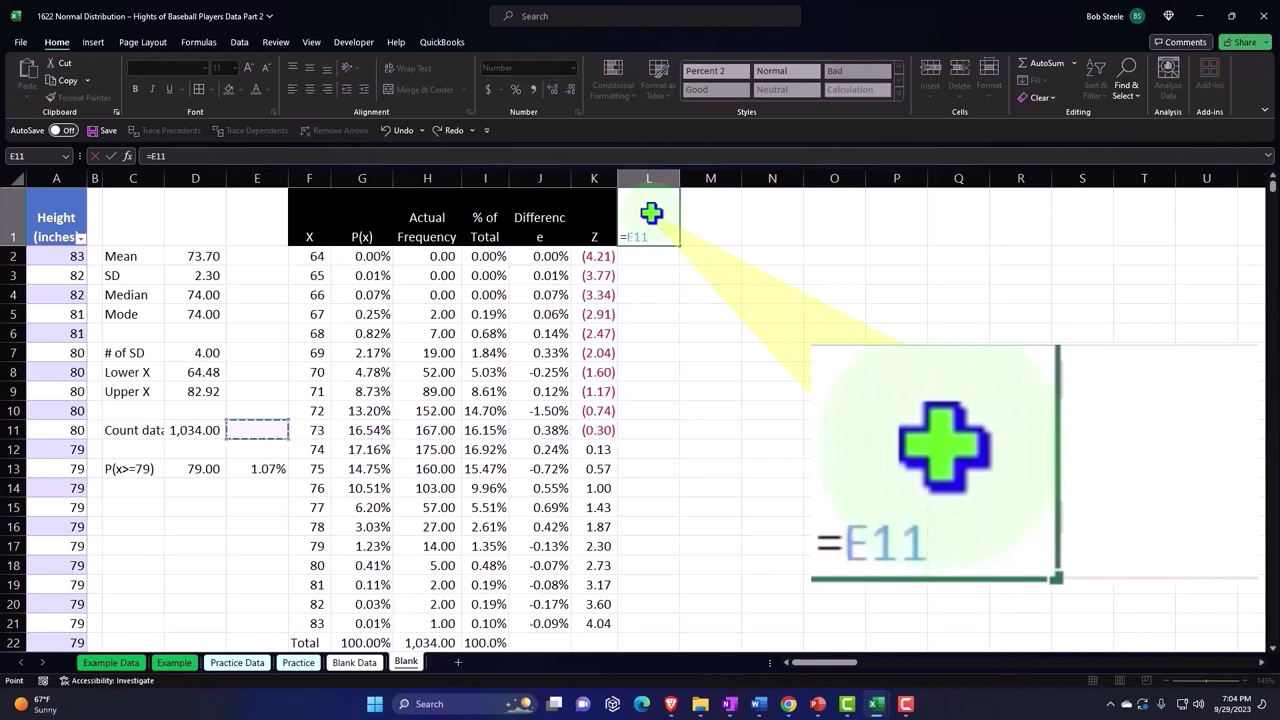
key(Left)
key(Left)
key(Down)
key(Down)
key(Return)
click(651, 213)
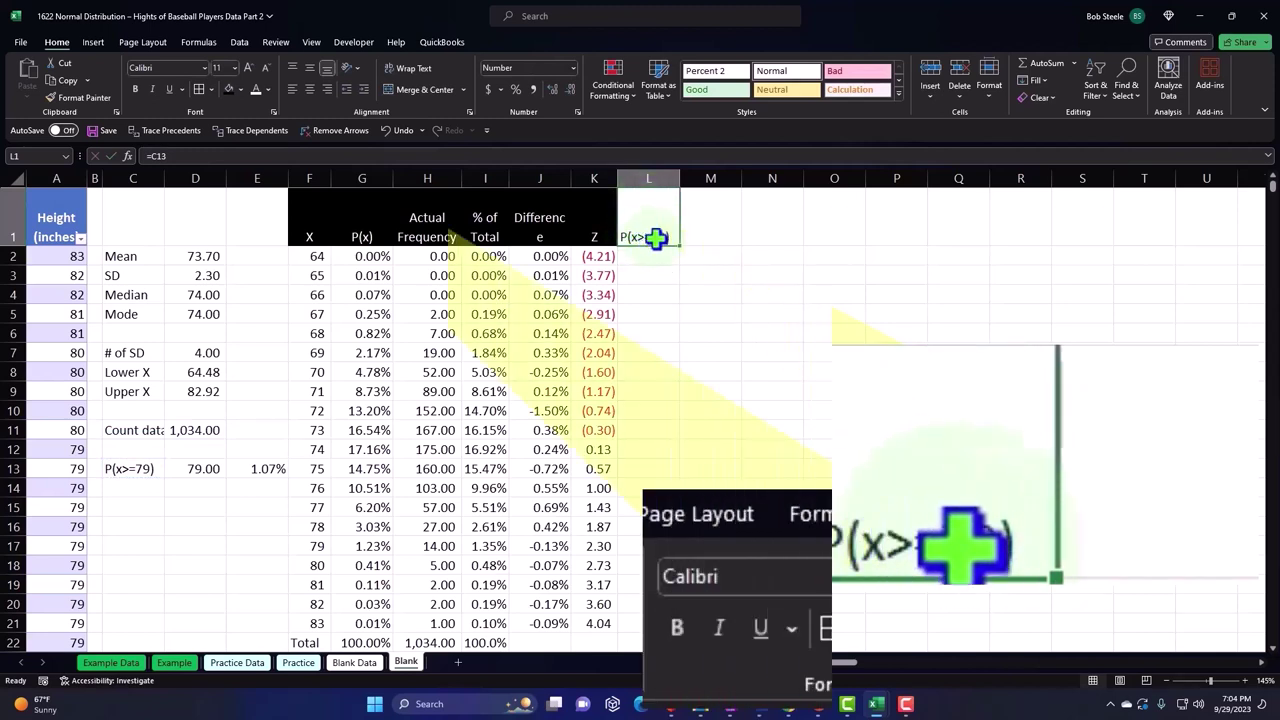
click(227, 89)
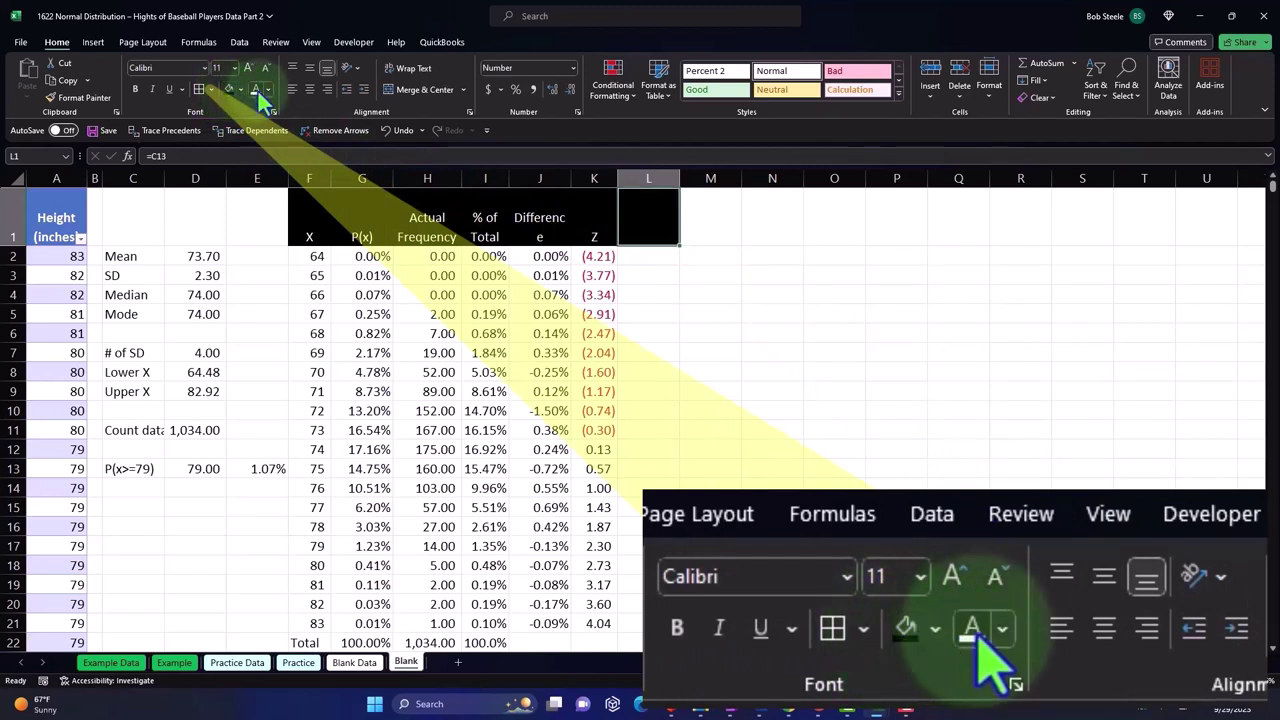
click(255, 89)
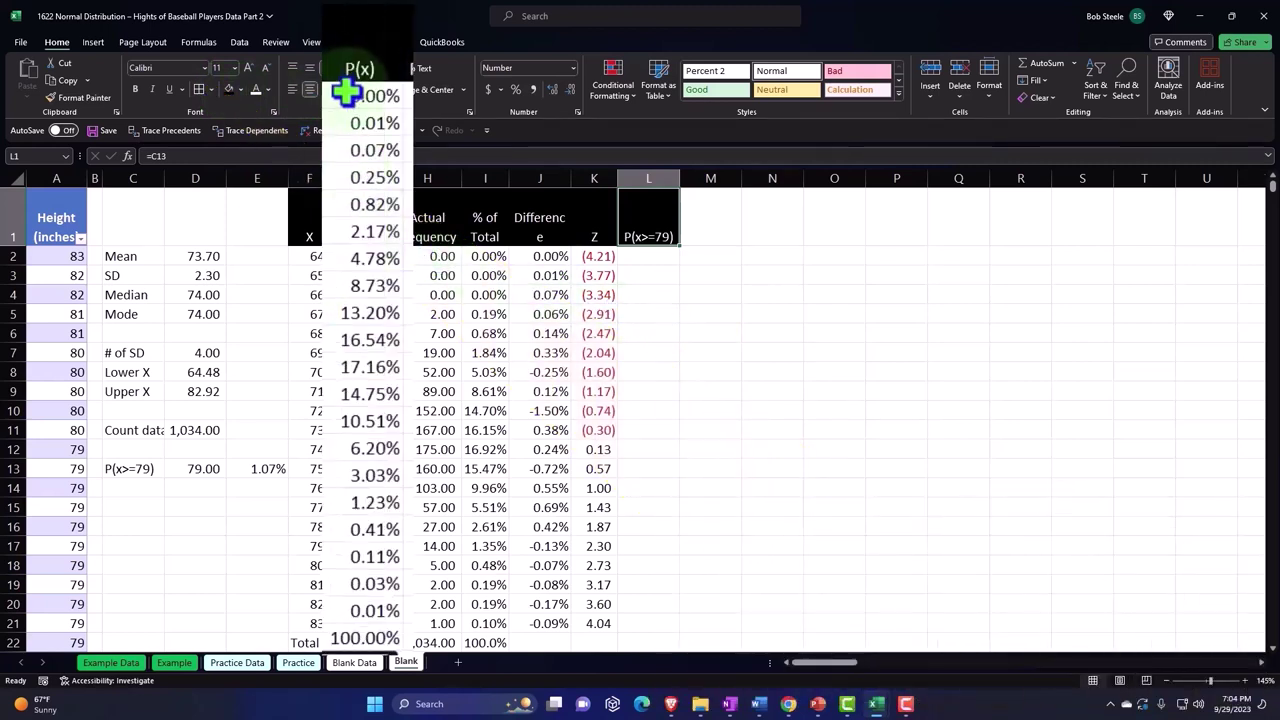
Select the P(x) column G1:G21, excluding the total, and insert a 2-D Area chart
click(362, 236)
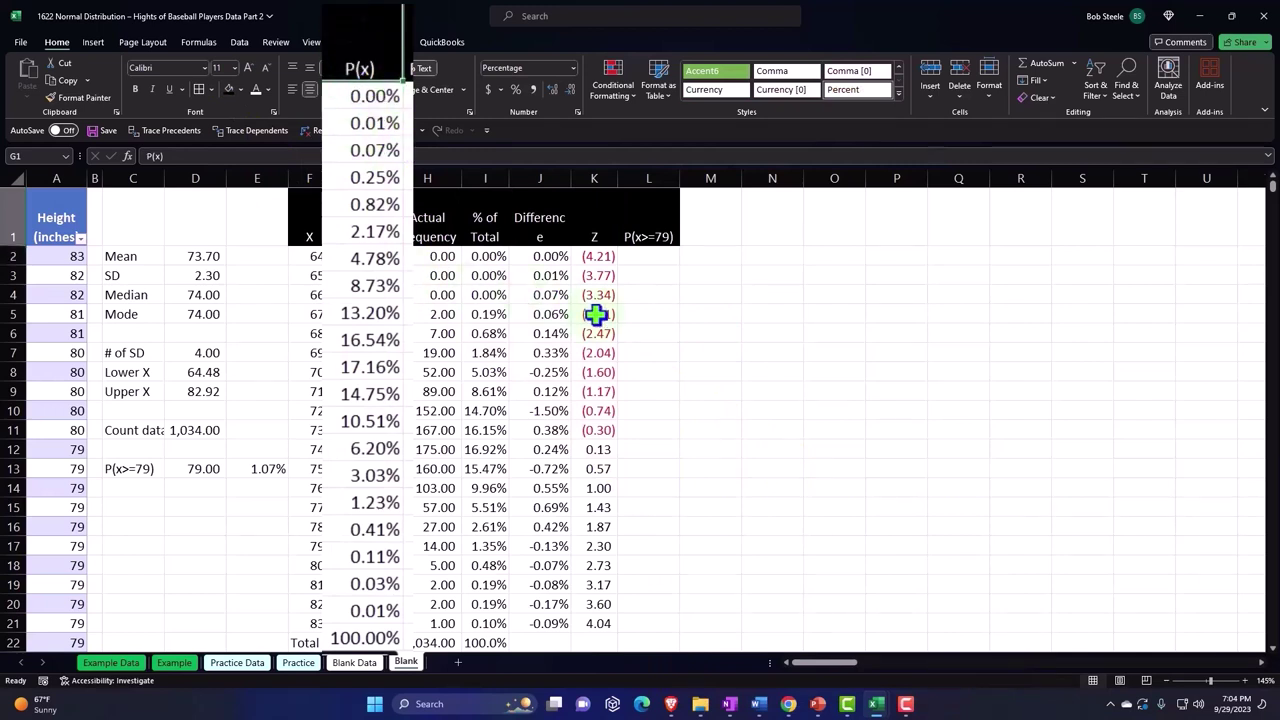
key(ctrl+shift+Down)
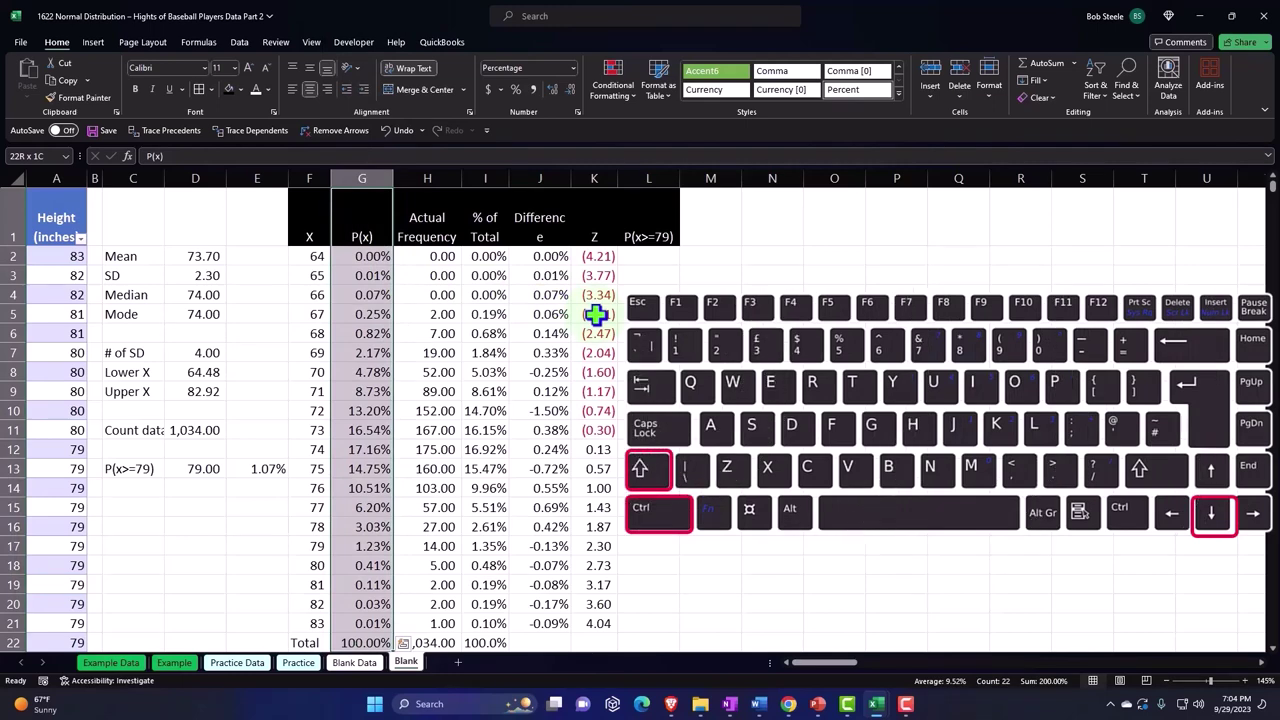
key(shift+Up)
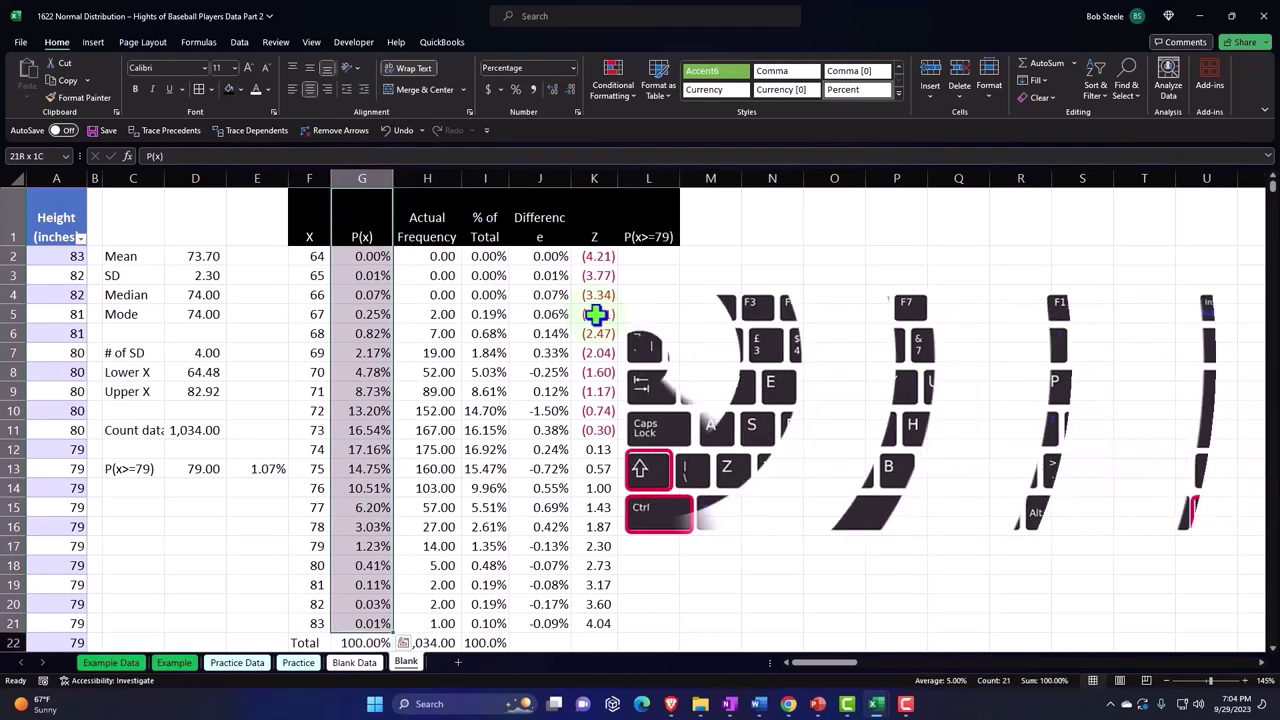
click(93, 42)
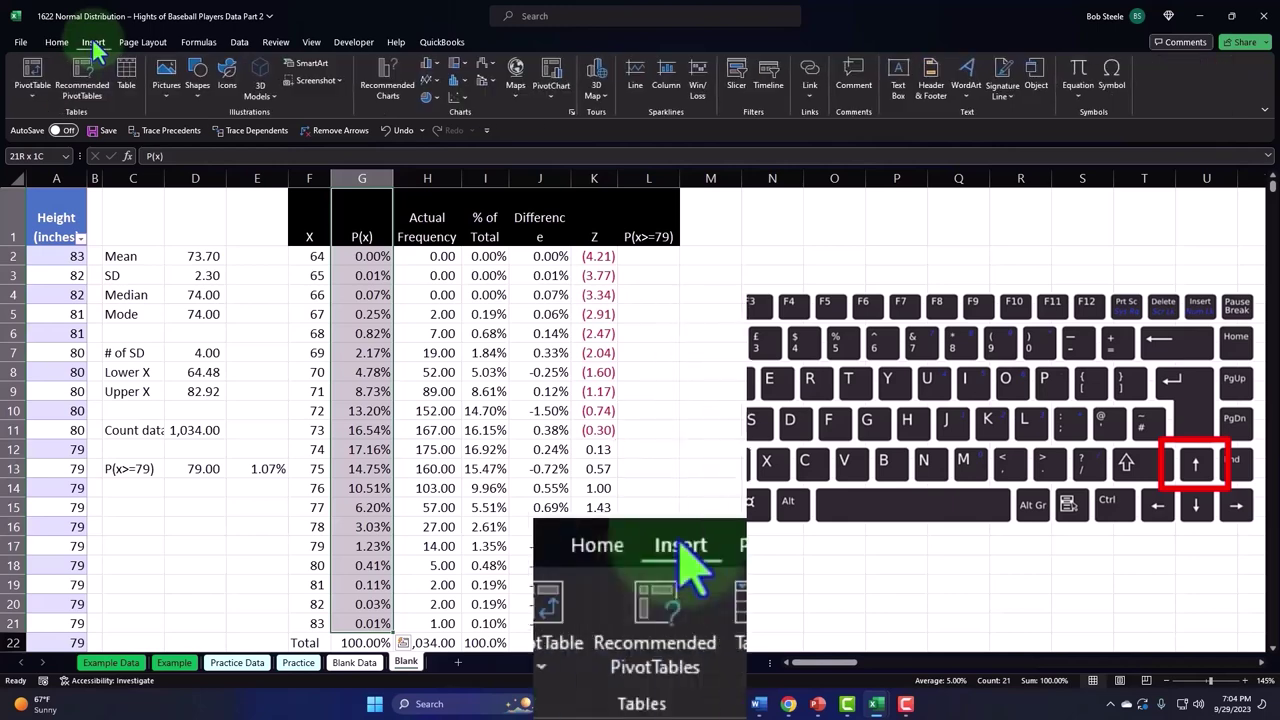
click(441, 86)
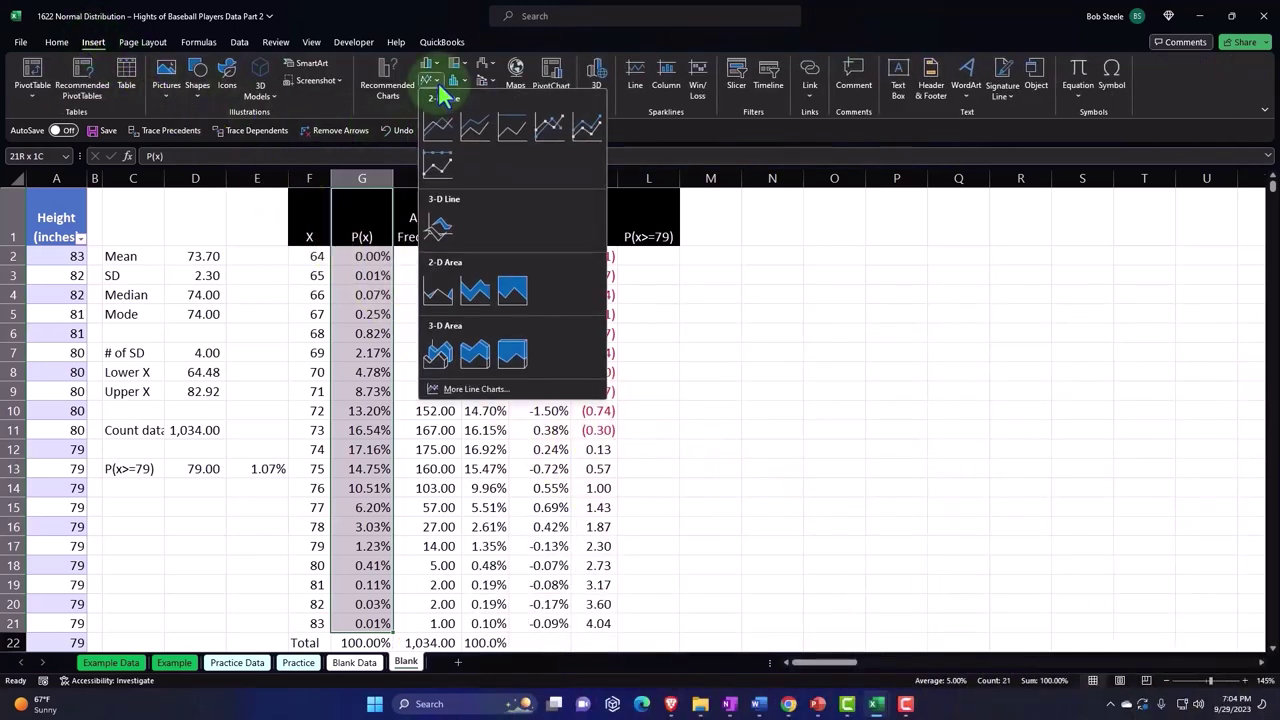
click(440, 298)
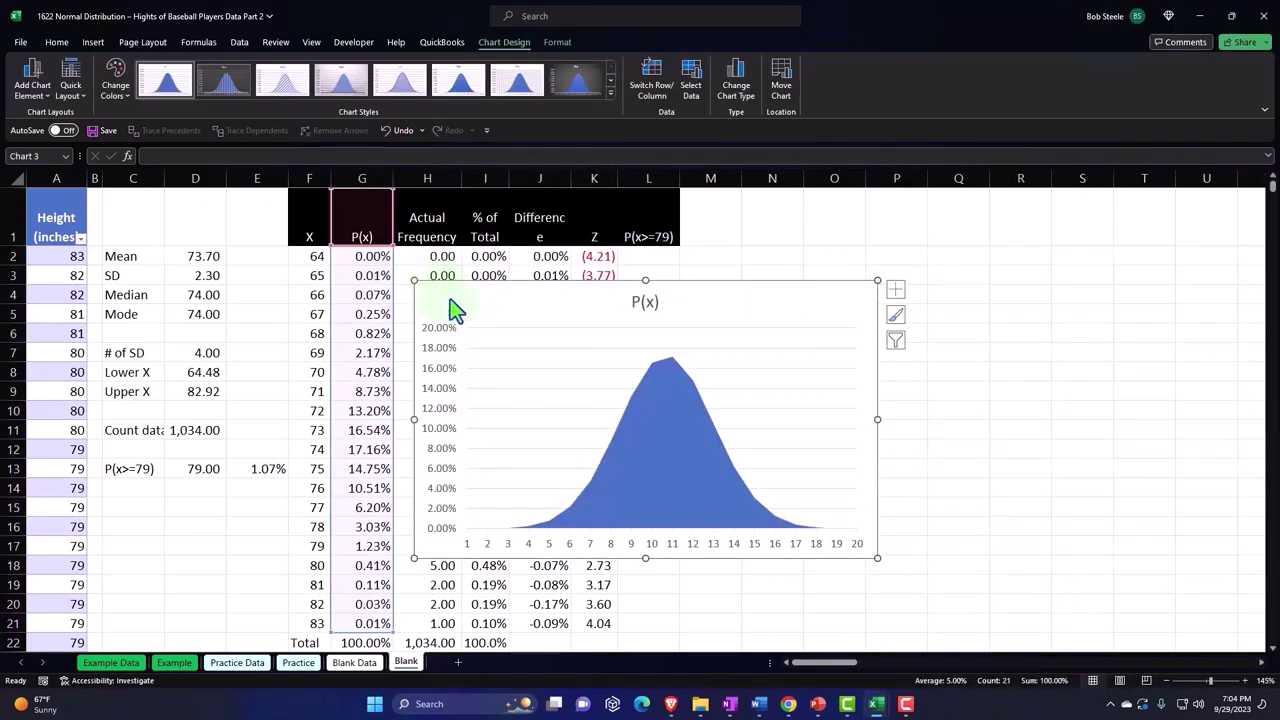
Move the area chart to the right of the table, enlarge it, and delete its P(x) title
drag(450, 299, 737, 293)
drag(1165, 552, 1240, 560)
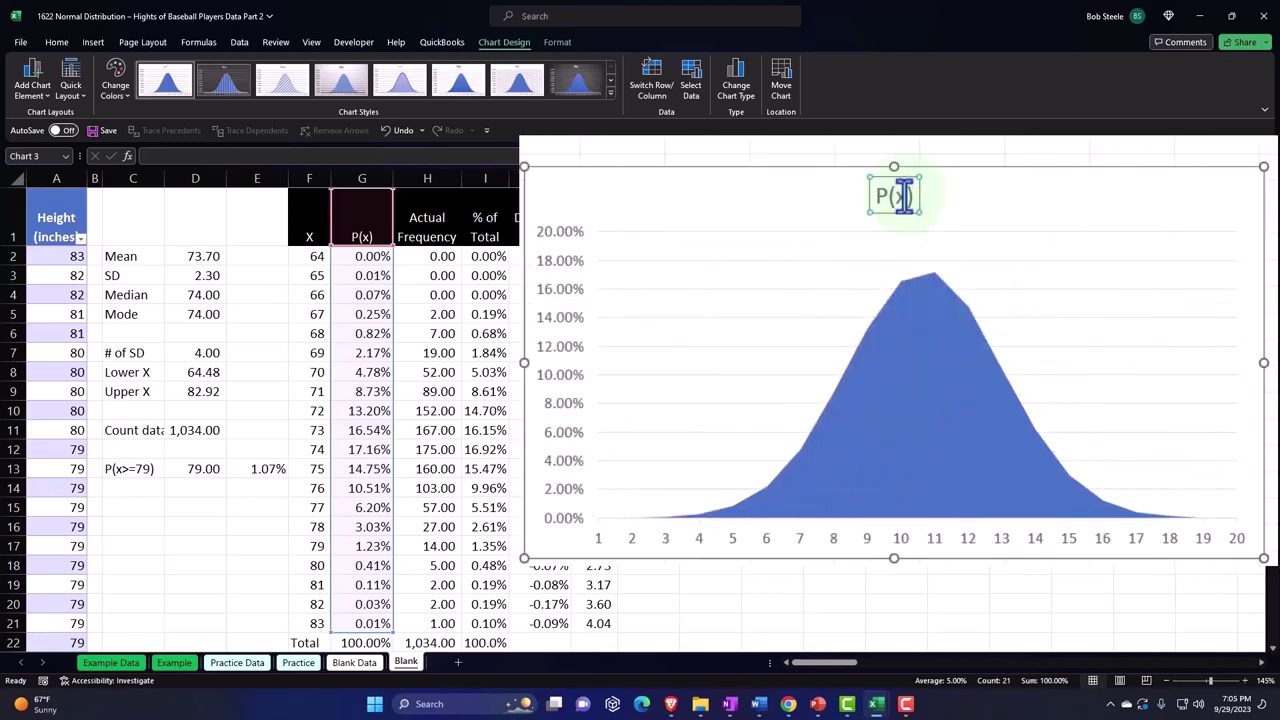
click(903, 196)
key(Delete)
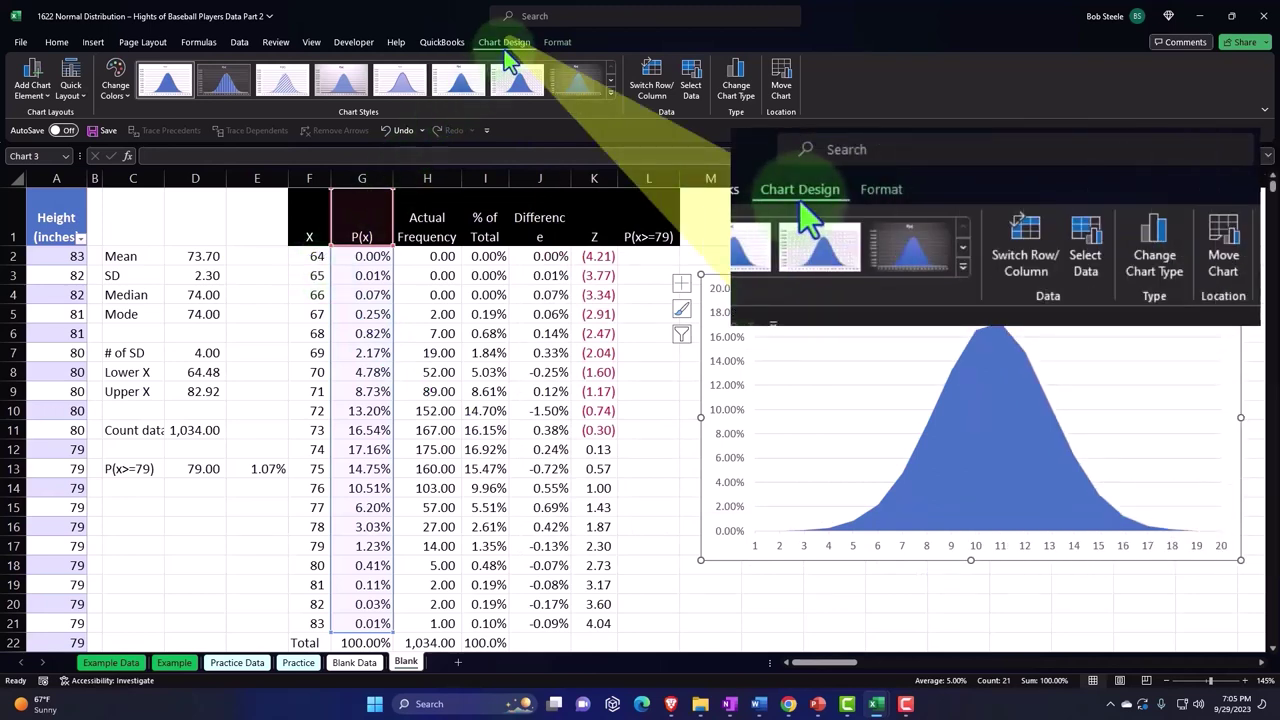
Set the bell curve's horizontal axis labels to F2:F21 so it shows heights 64–83
click(692, 86)
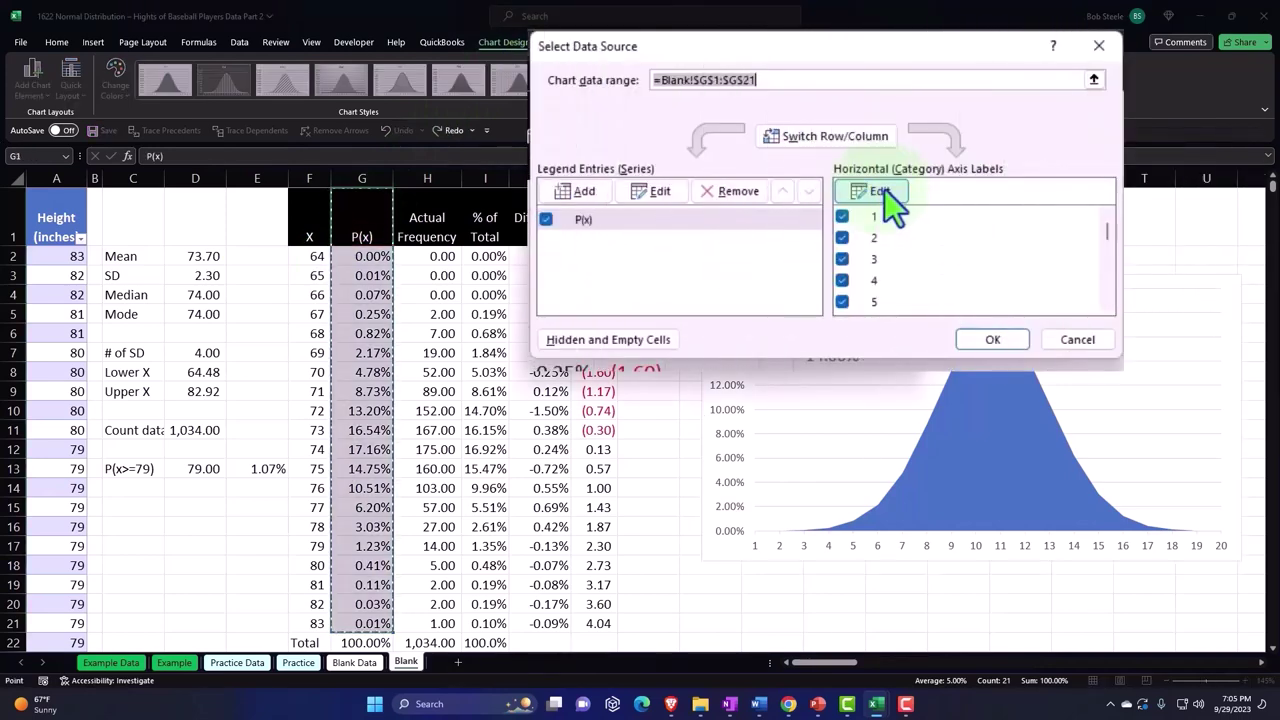
click(882, 191)
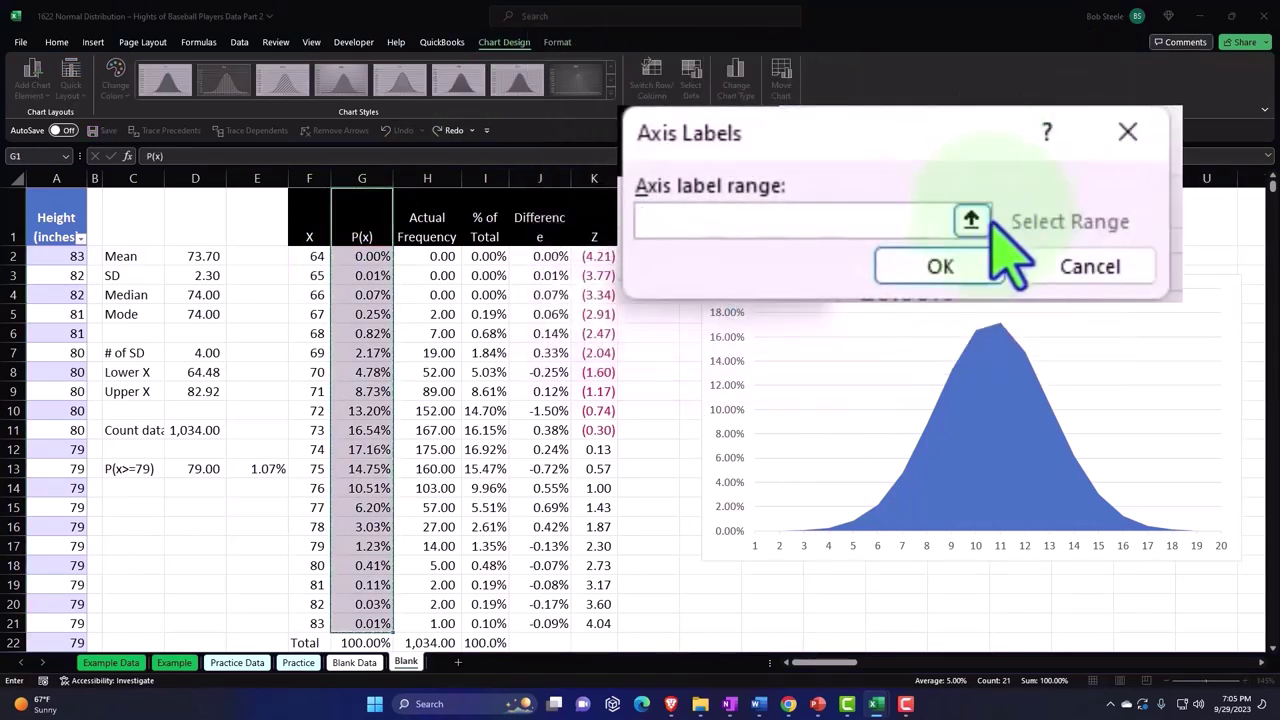
click(984, 224)
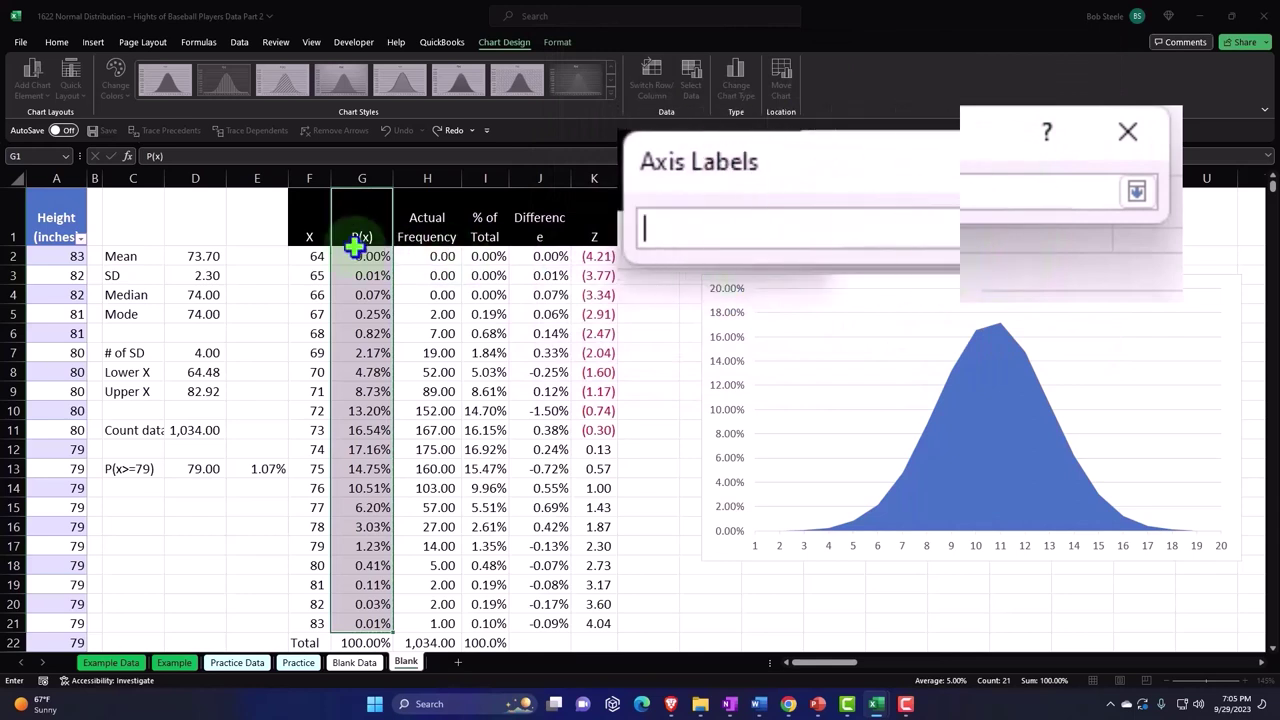
click(309, 252)
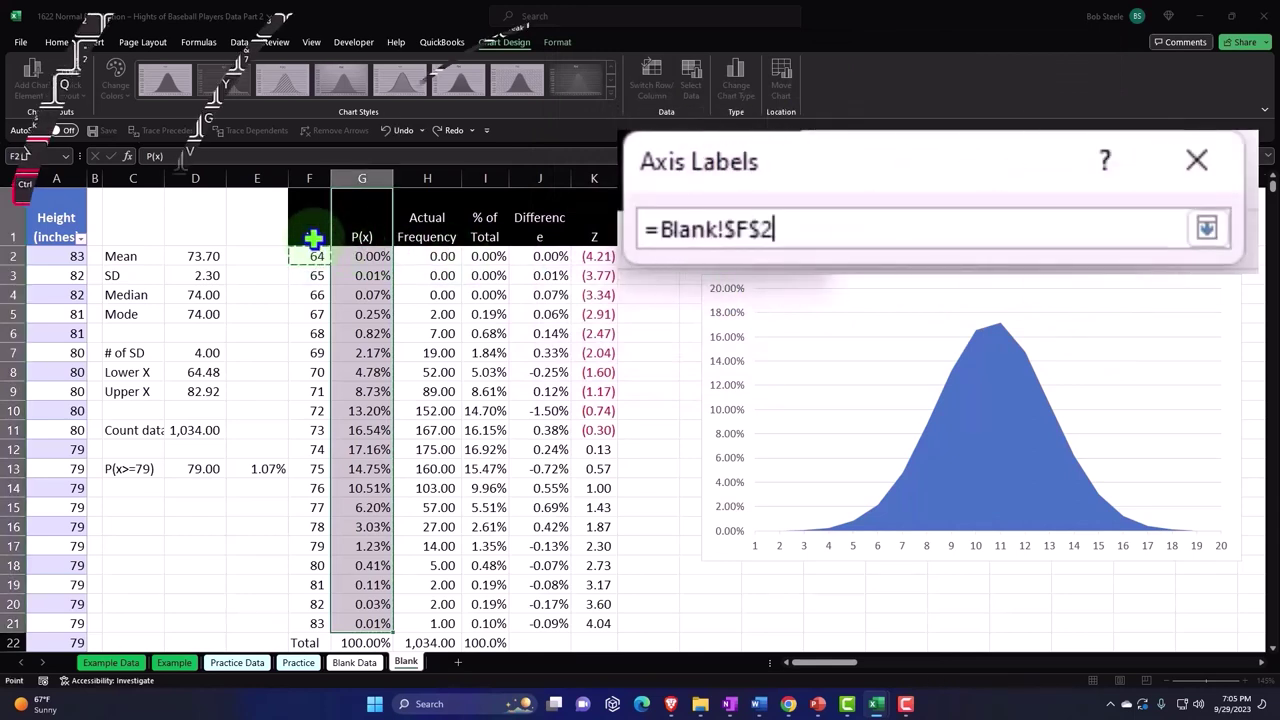
key(ctrl+shift+Down)
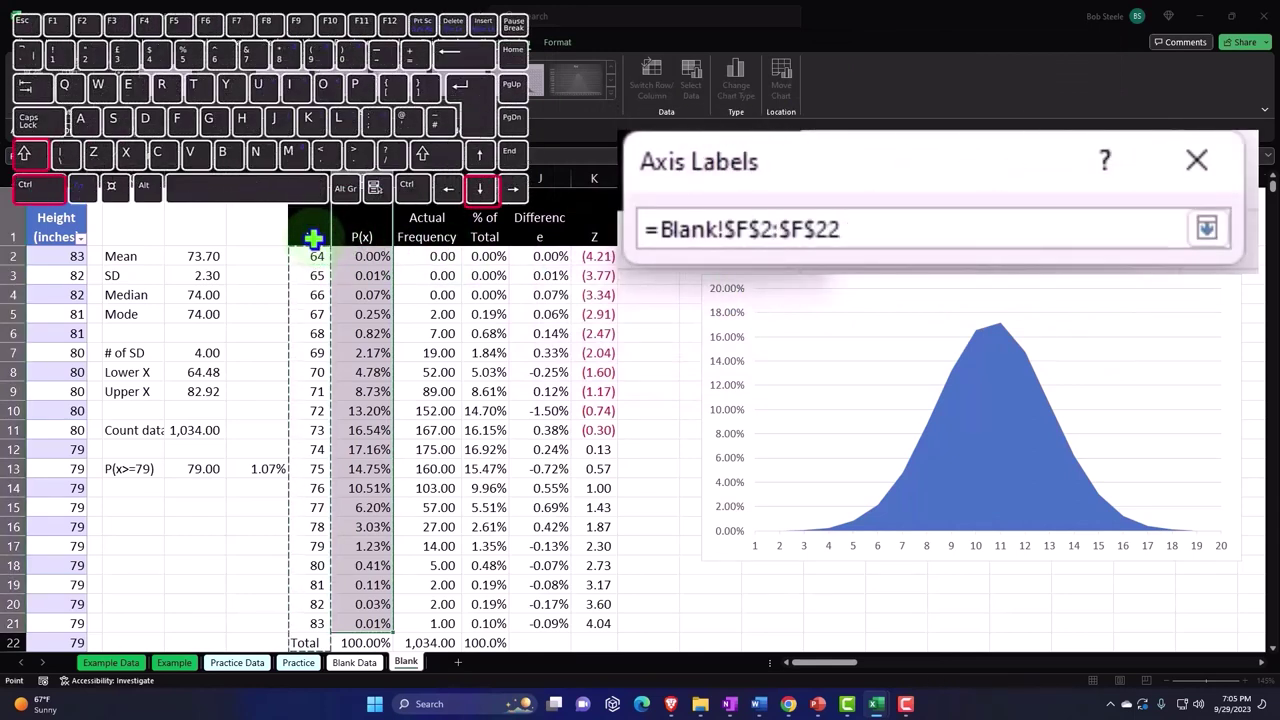
key(shift+Up)
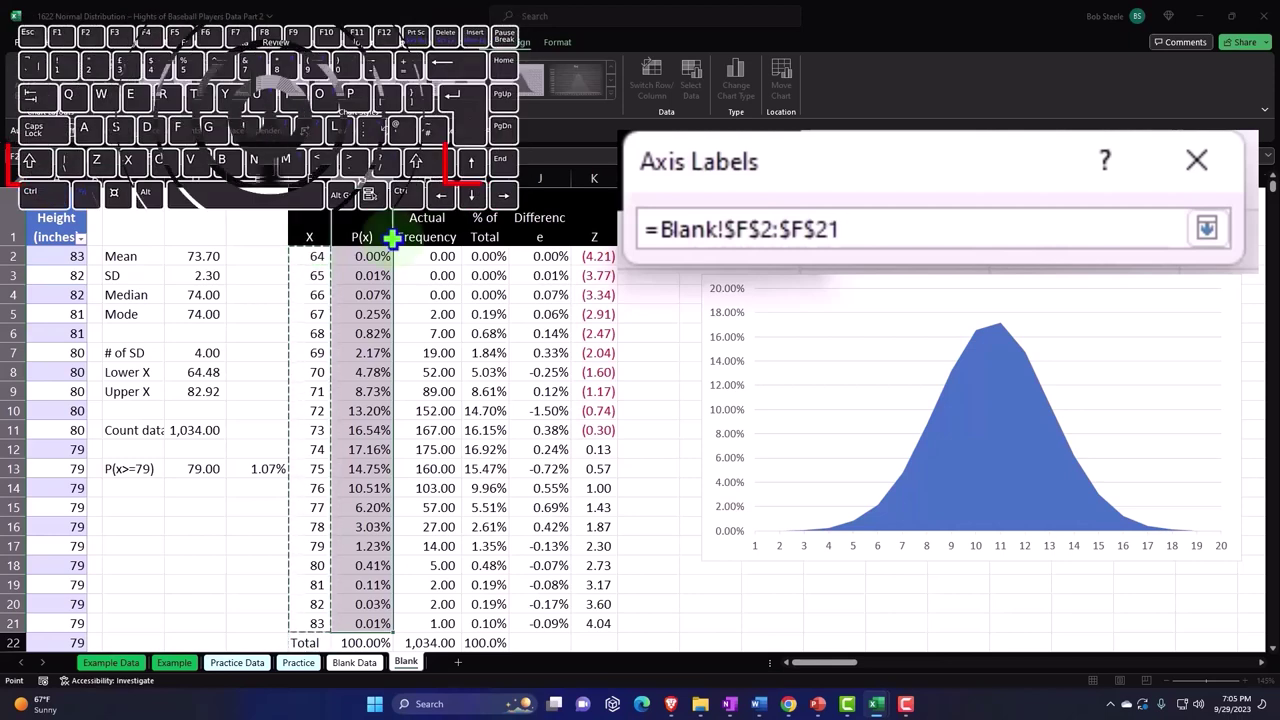
click(808, 252)
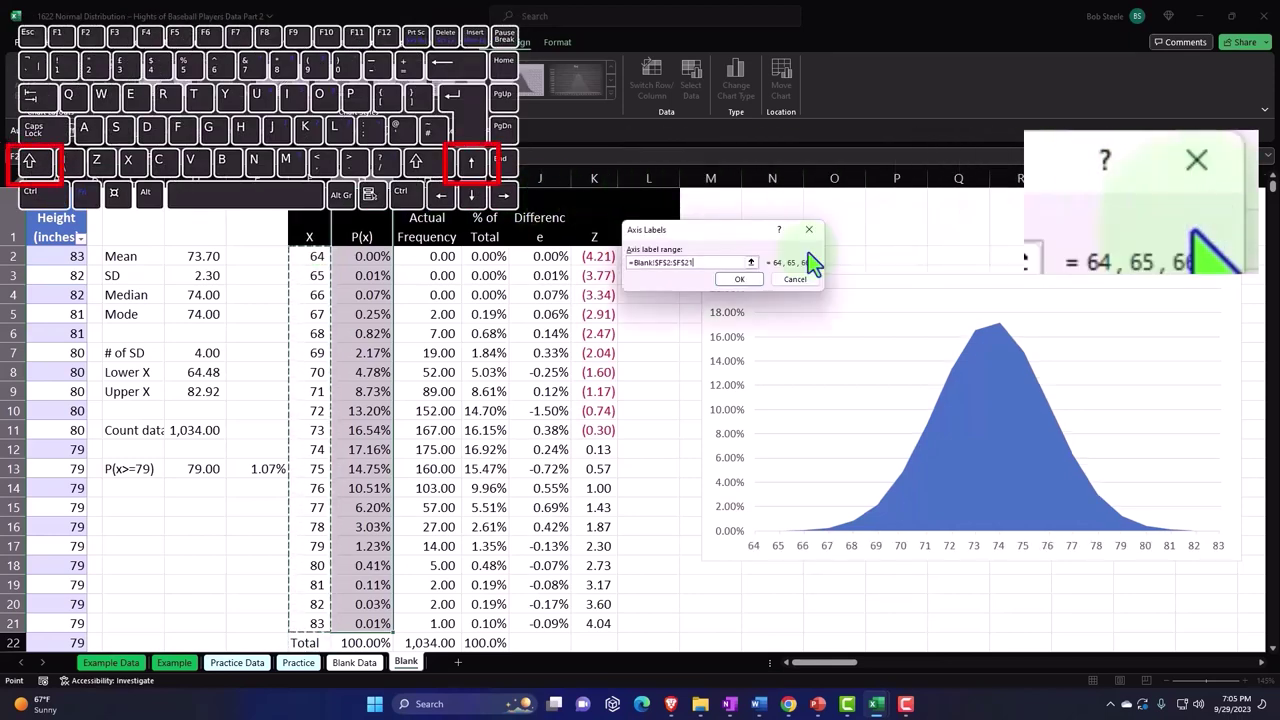
click(748, 274)
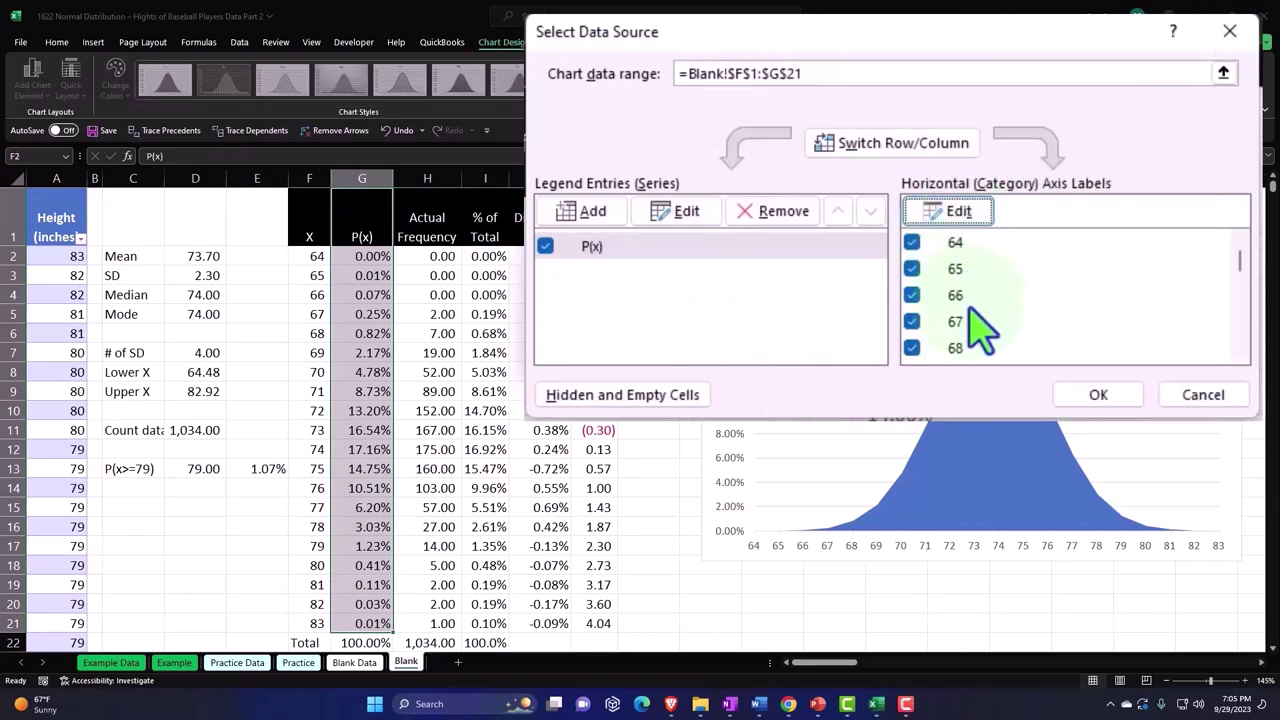
click(1085, 394)
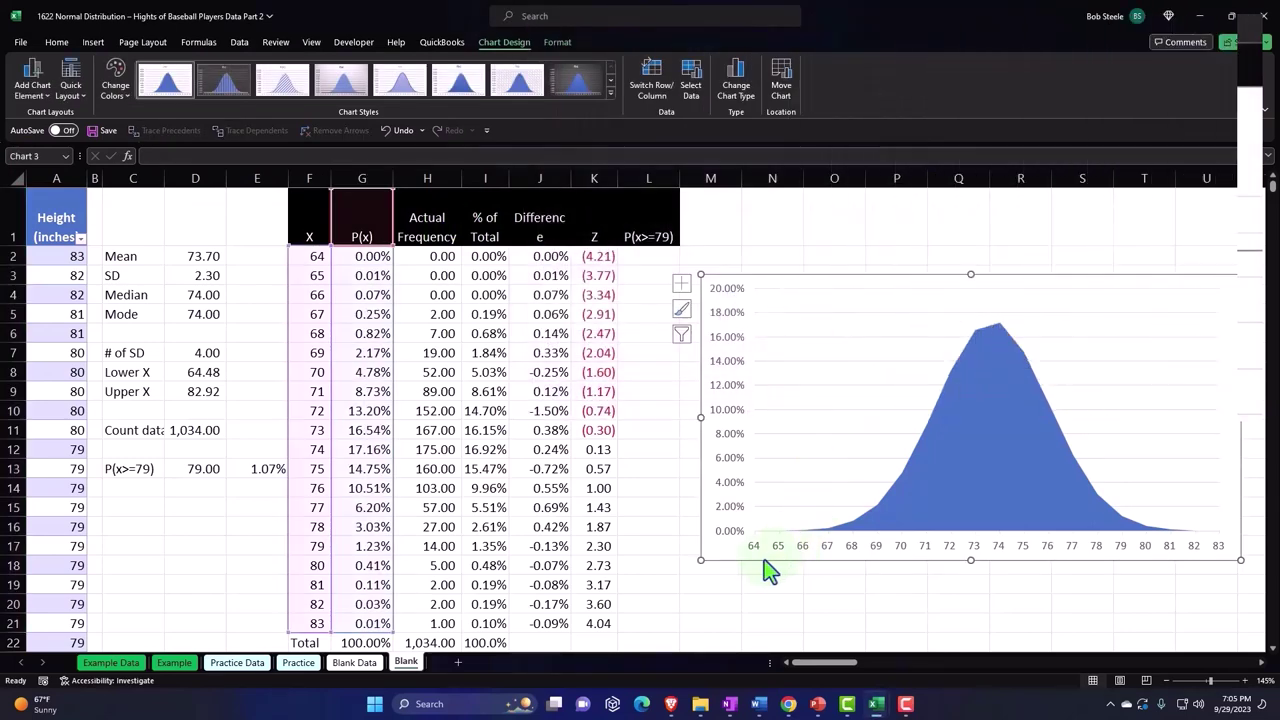